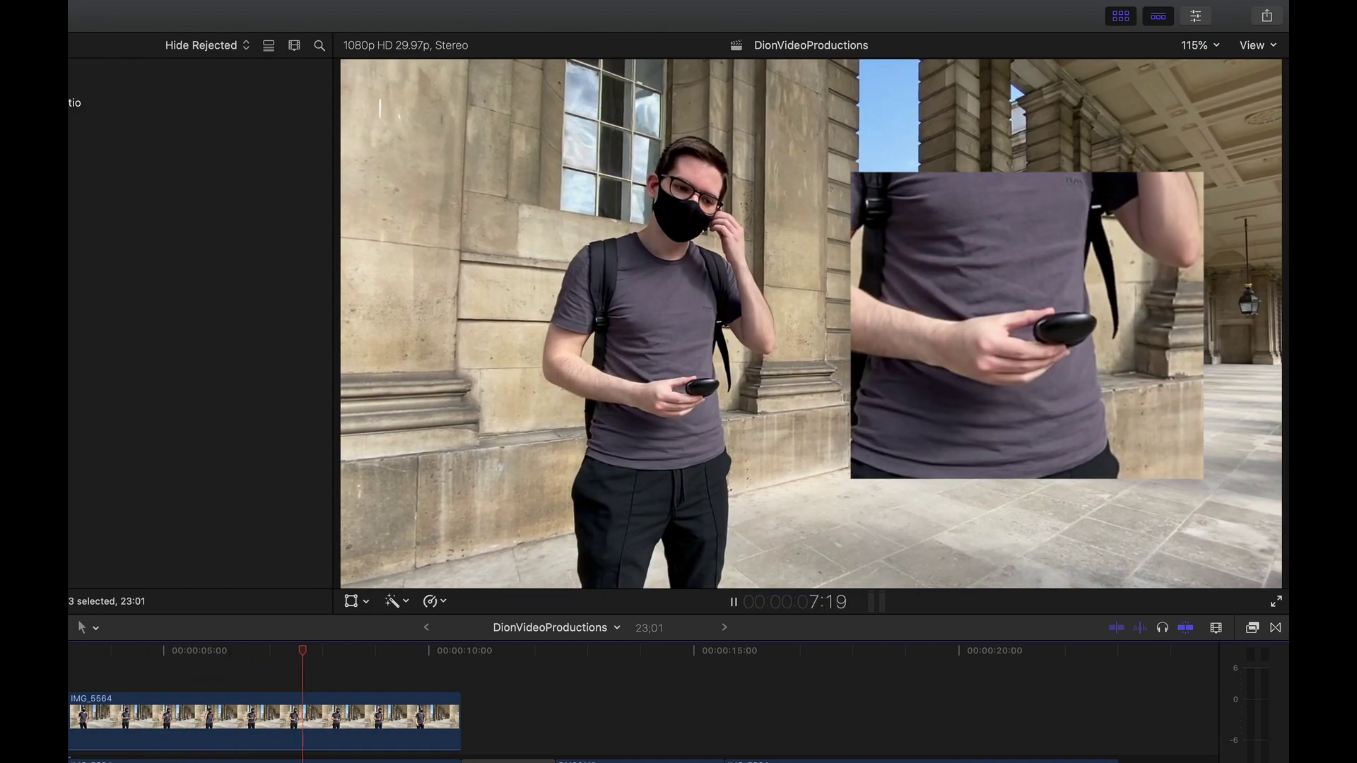
Play through the picture-in-picture example and the unedited clips to examine where the second P1190112 clip needs a zoom
key(space)
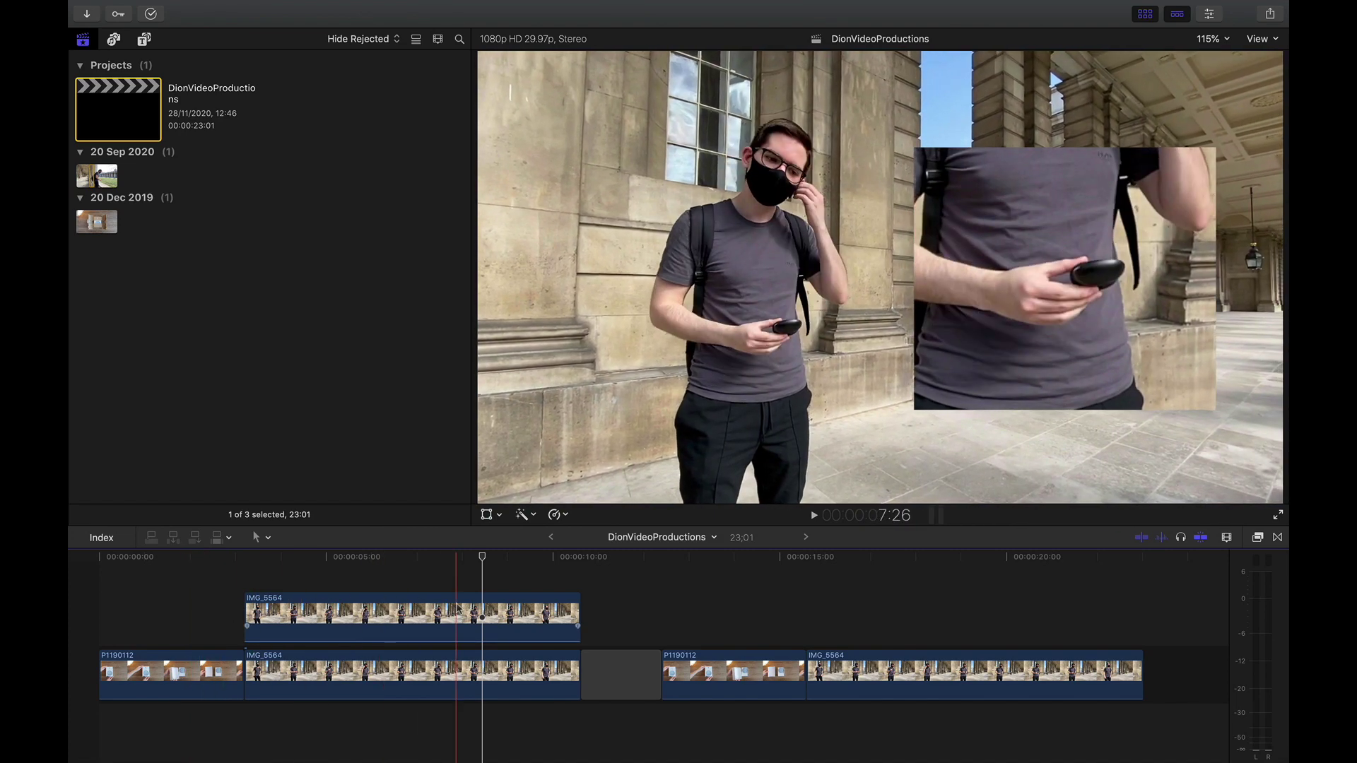
scroll(537, 608, right, 2)
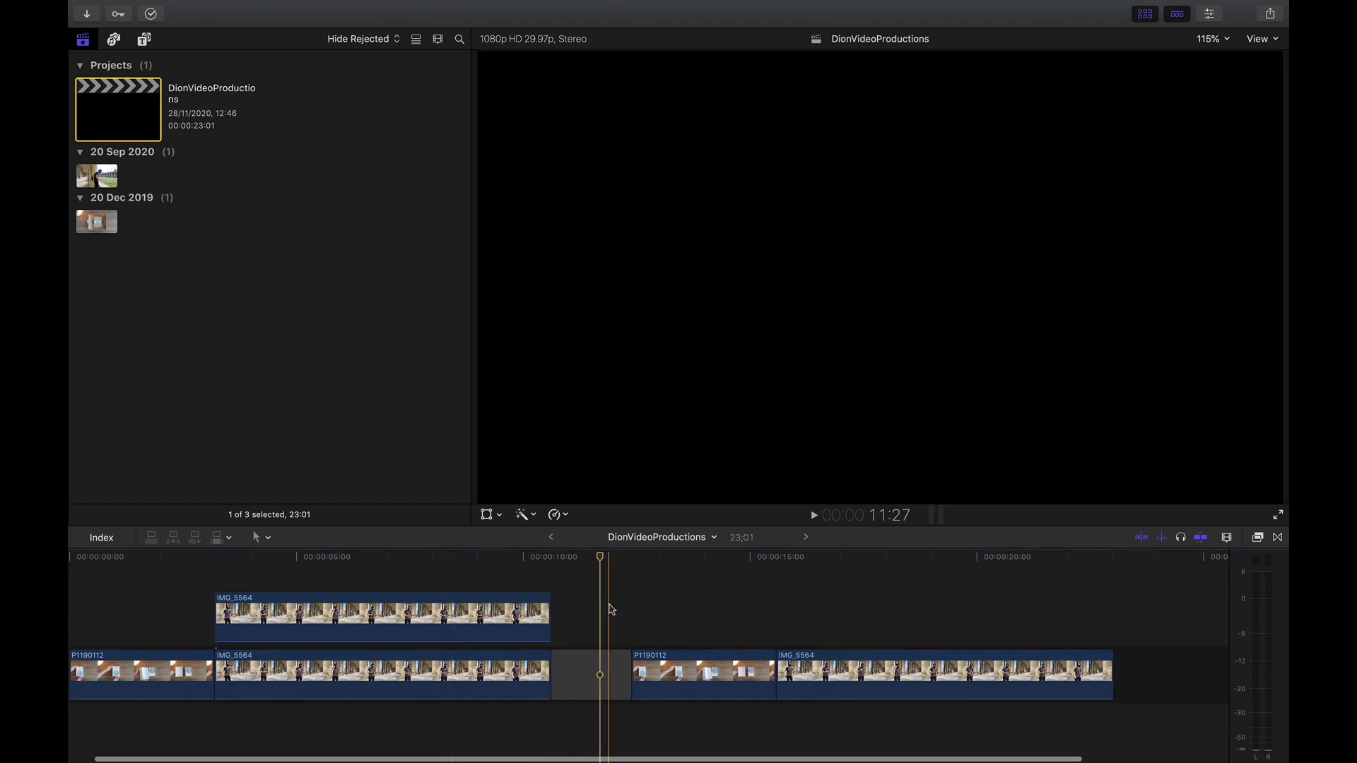
key(space)
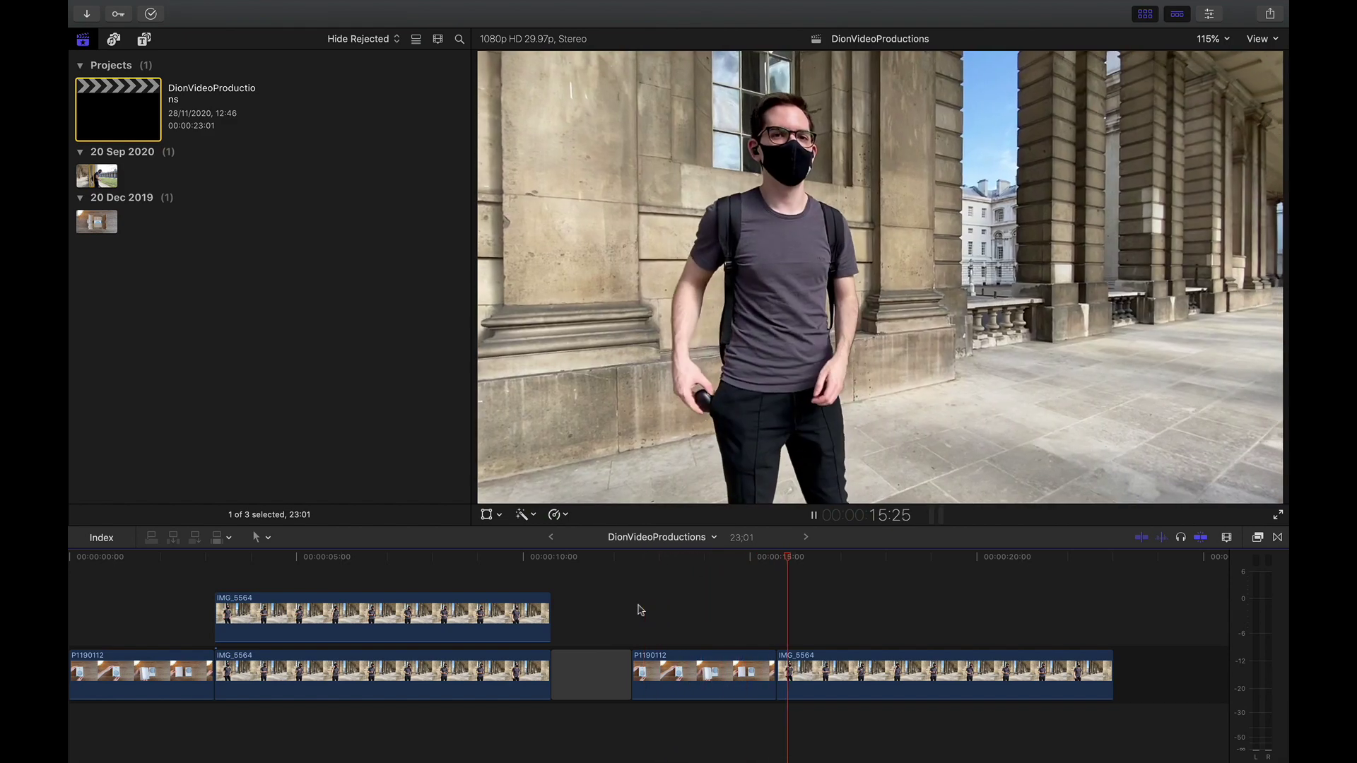
key(space)
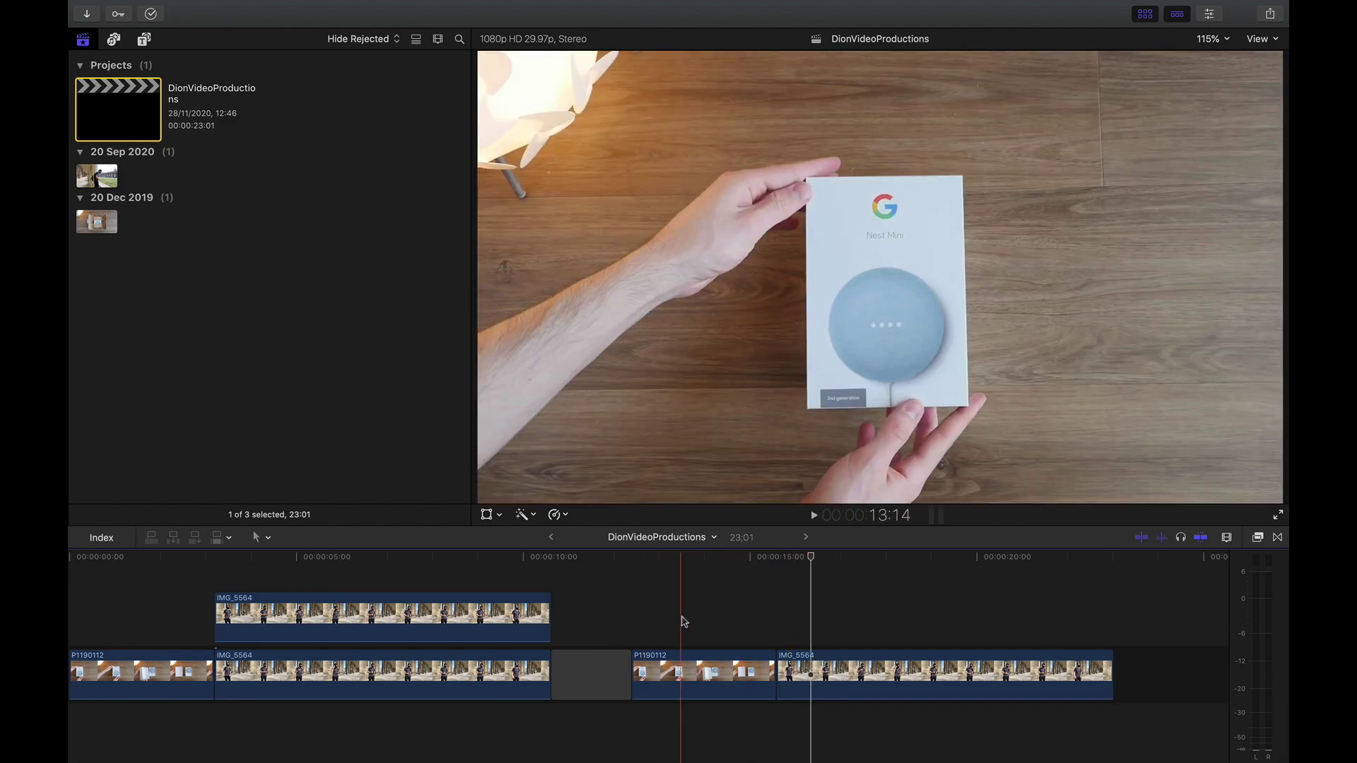
key(super+equal)
key(super+equal)
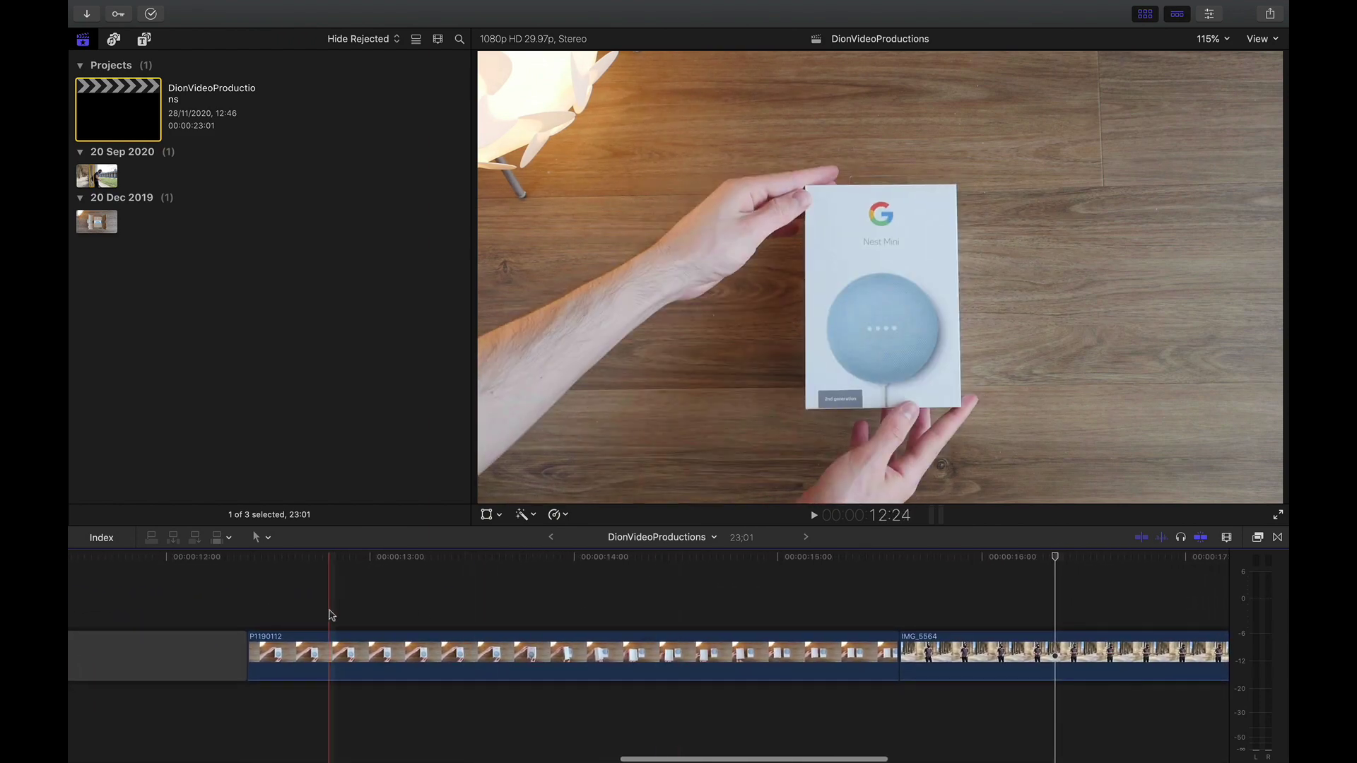
key(space)
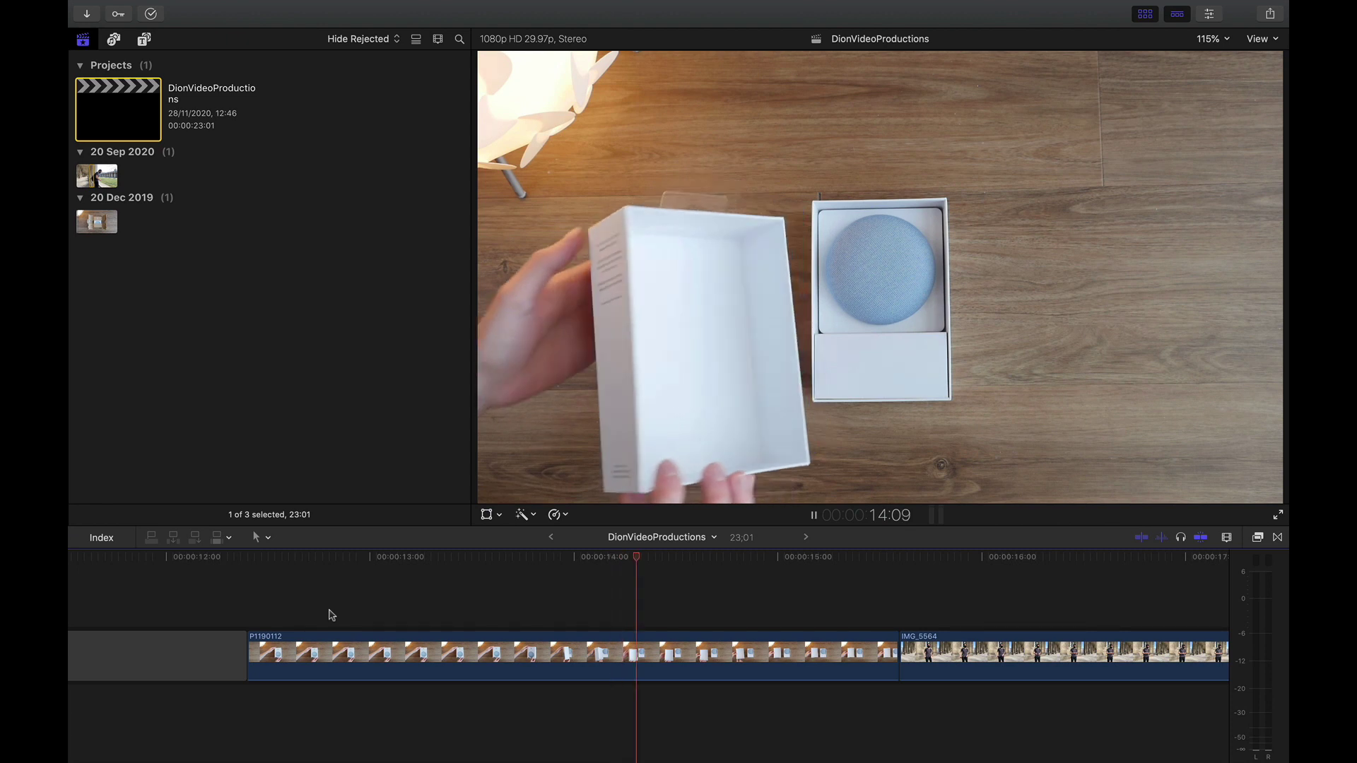
key(space)
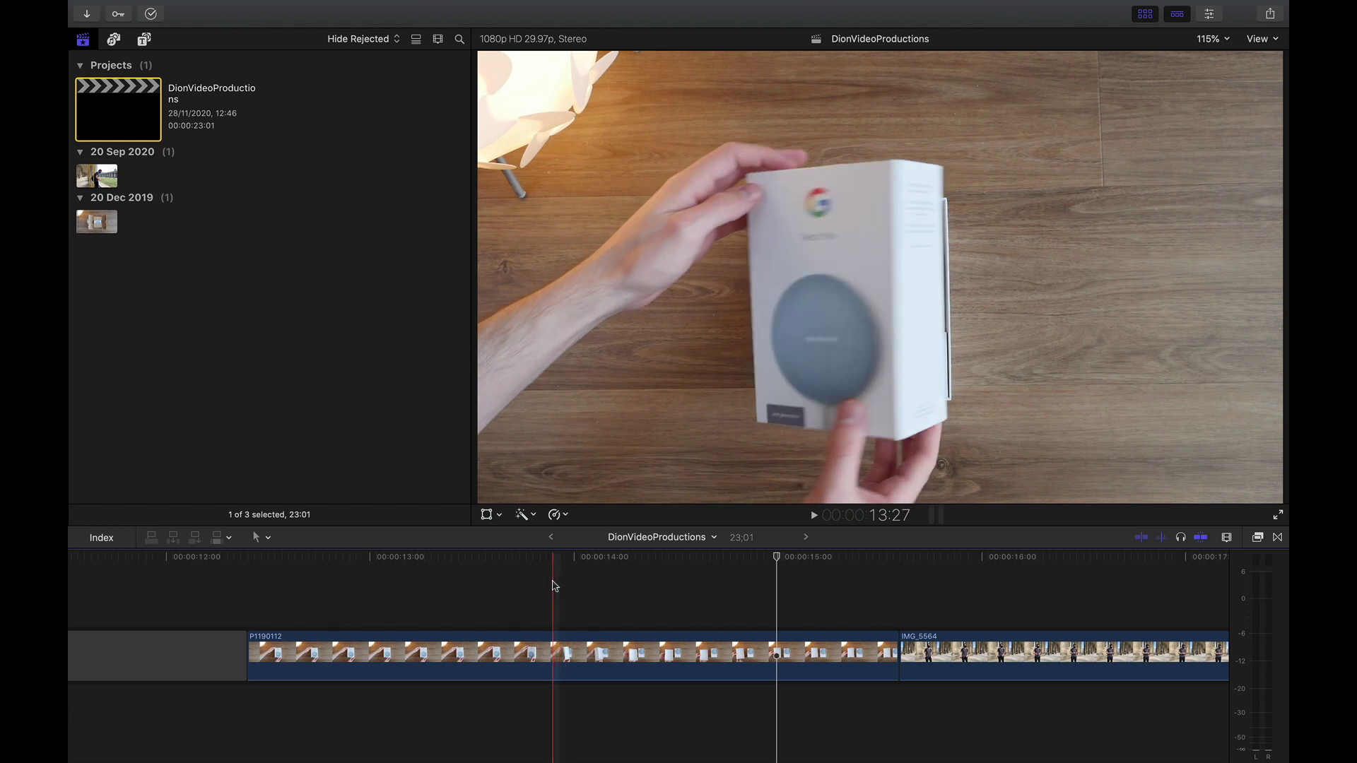
Place the playhead at 13:26 in the second P1190112 clip and show the clip's video animation
click(548, 586)
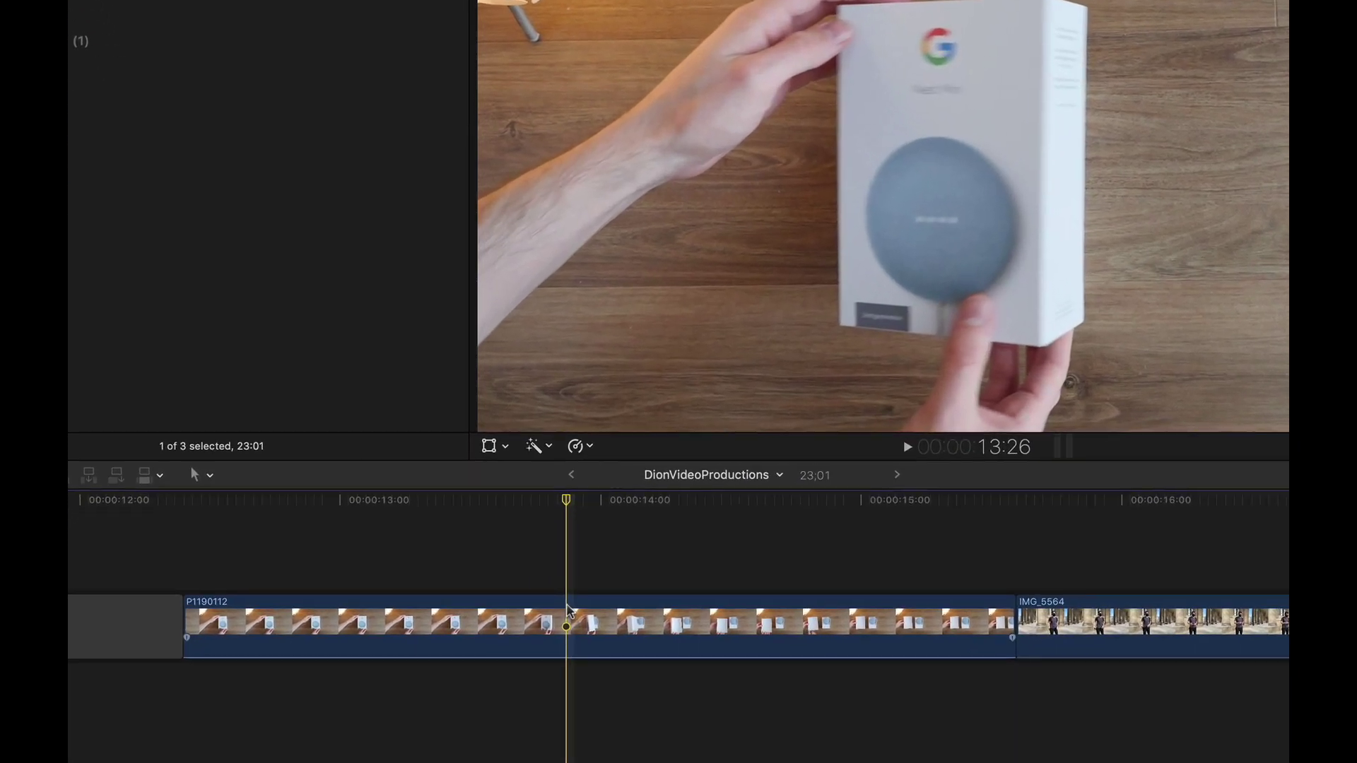
click(549, 642)
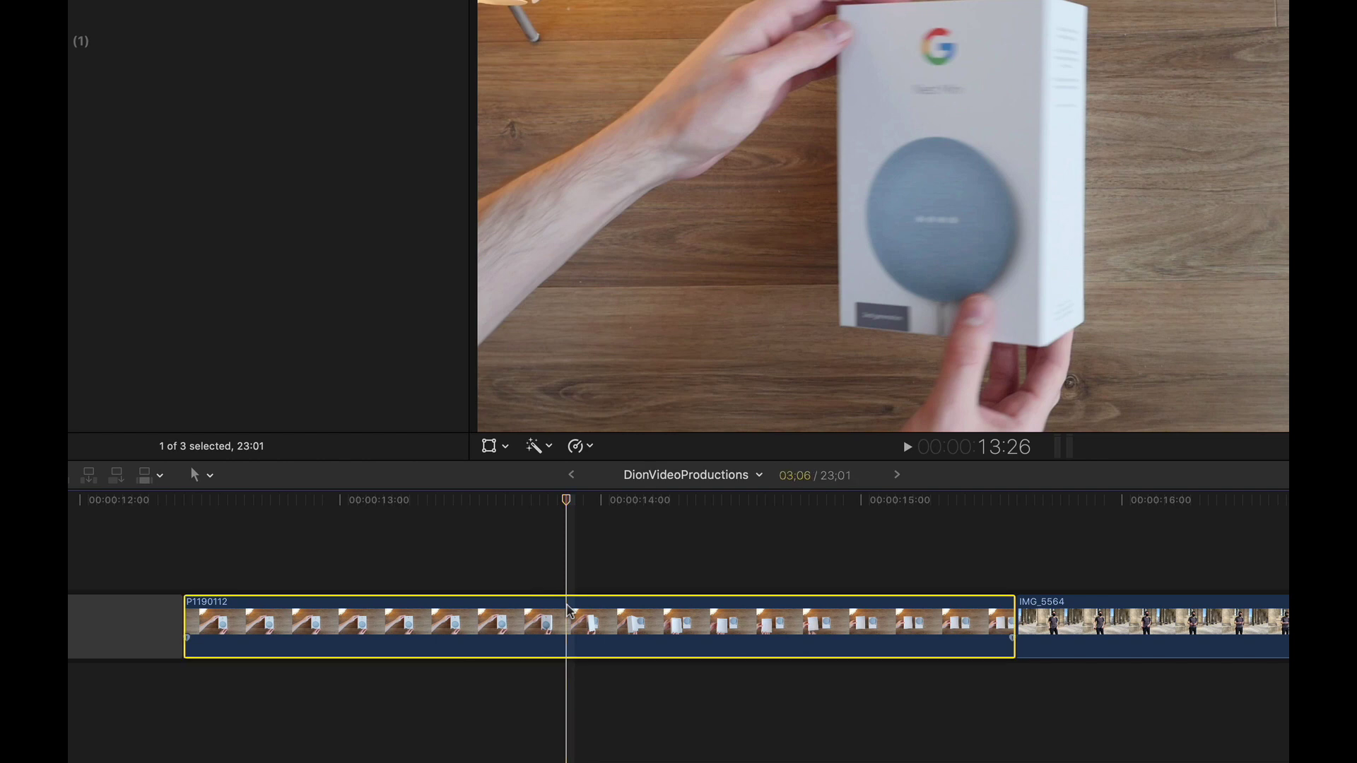
right_click(569, 609)
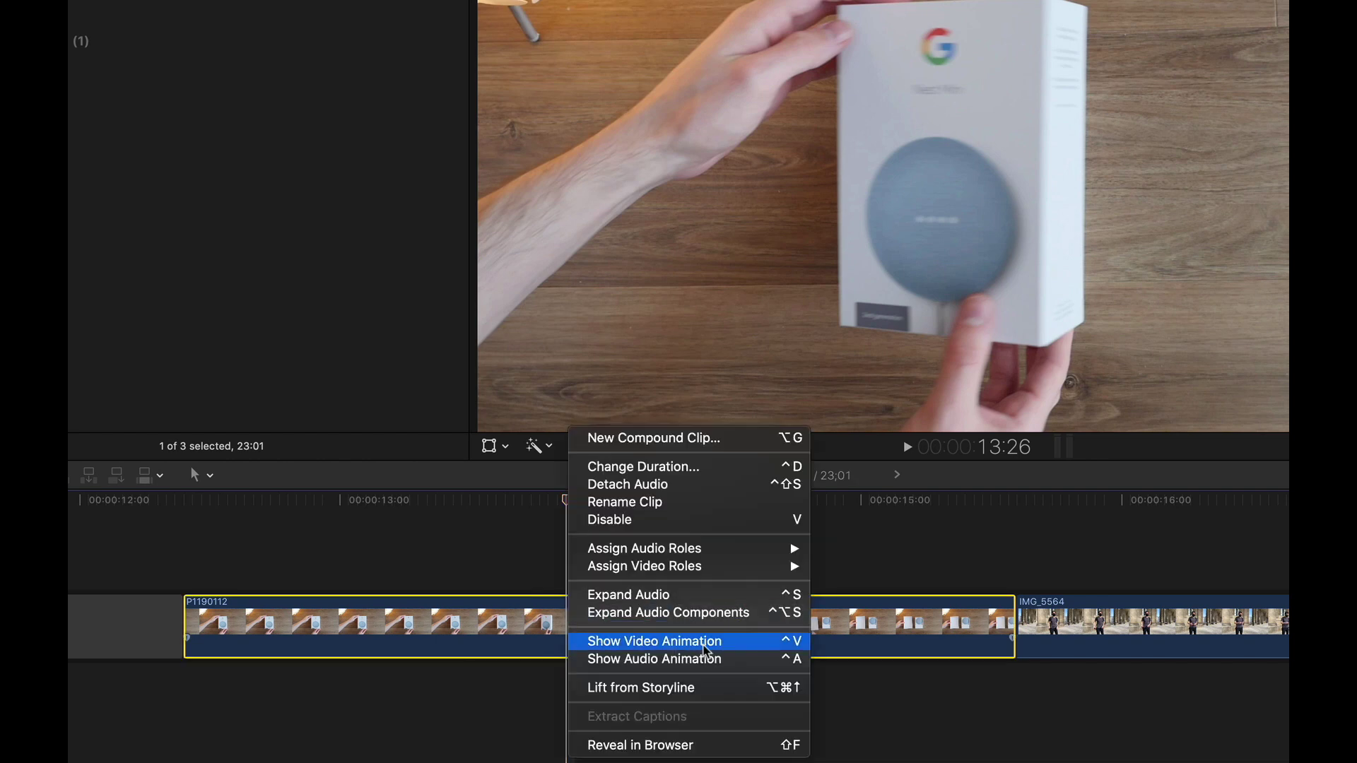
click(725, 649)
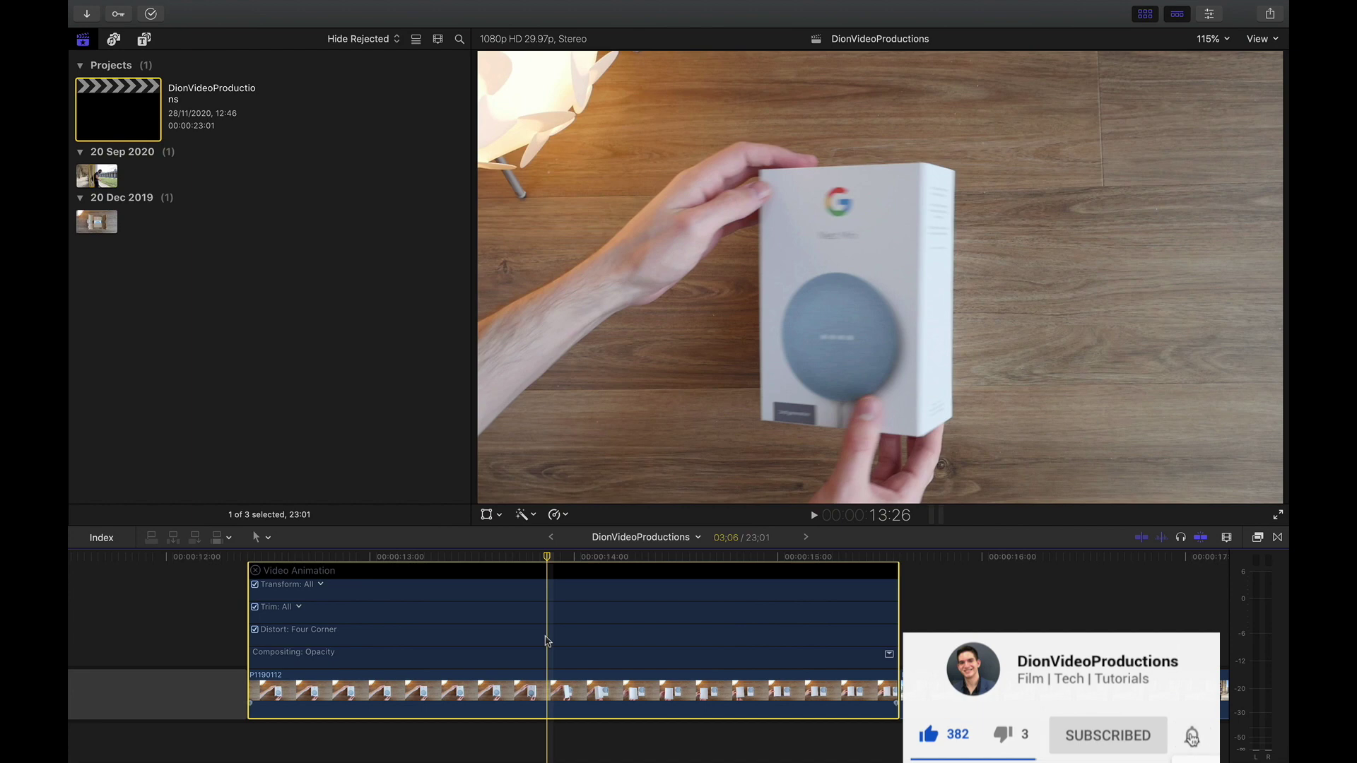
Hide the browser, show the inspector and add a Scale (All) keyframe to the P1190112 clip at 13:26
click(1146, 14)
click(1209, 14)
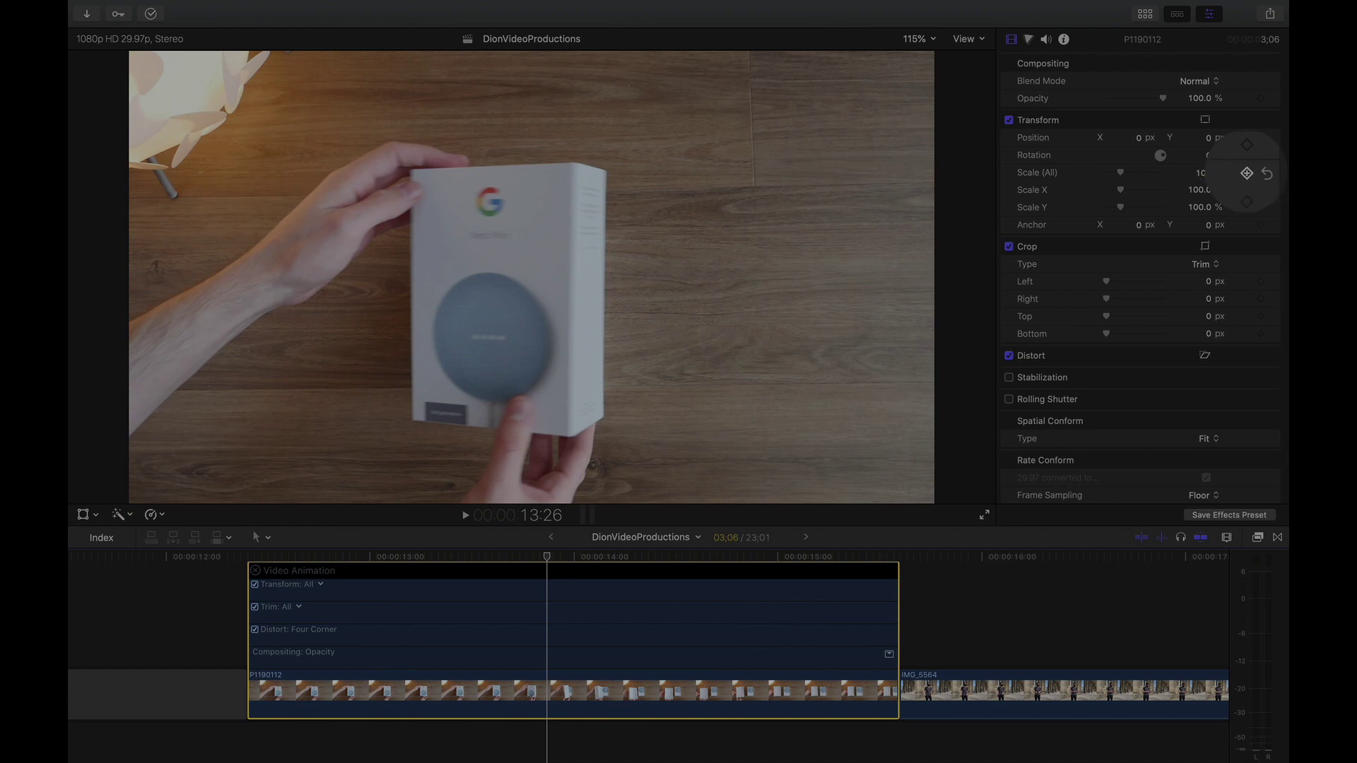
click(1246, 175)
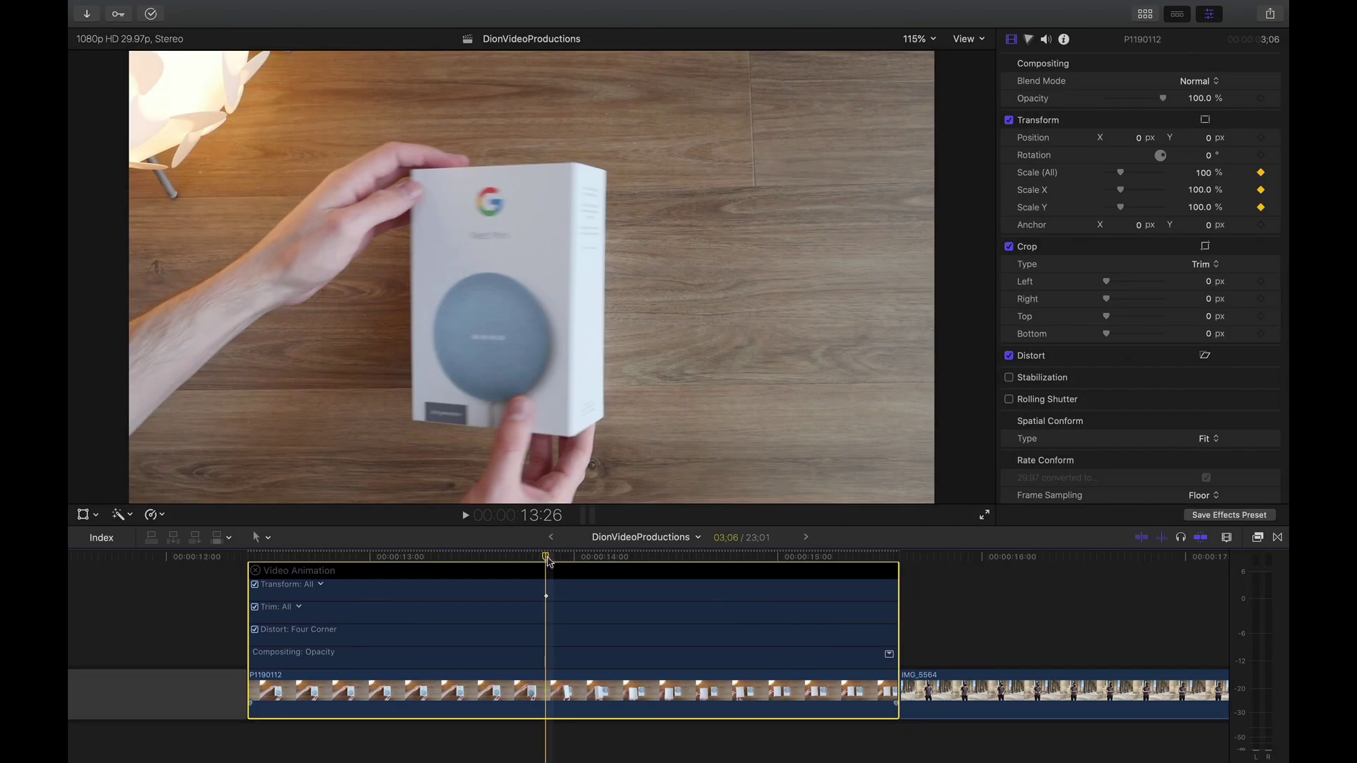
Set Scale (All) to 127% at 14:07 in the P1190112 clip to create the ending zoom keyframe
drag(548, 560, 622, 553)
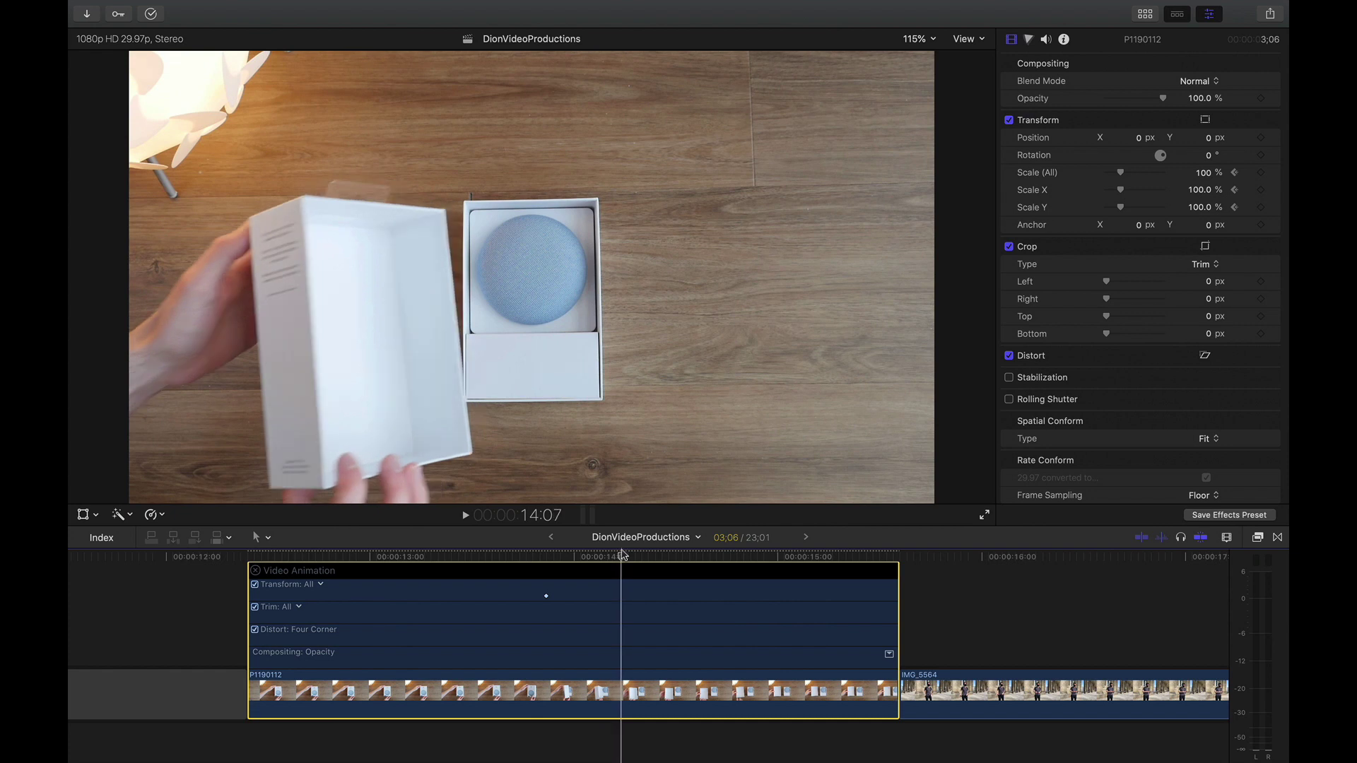
drag(622, 554, 622, 554)
drag(1209, 176, 1204, 172)
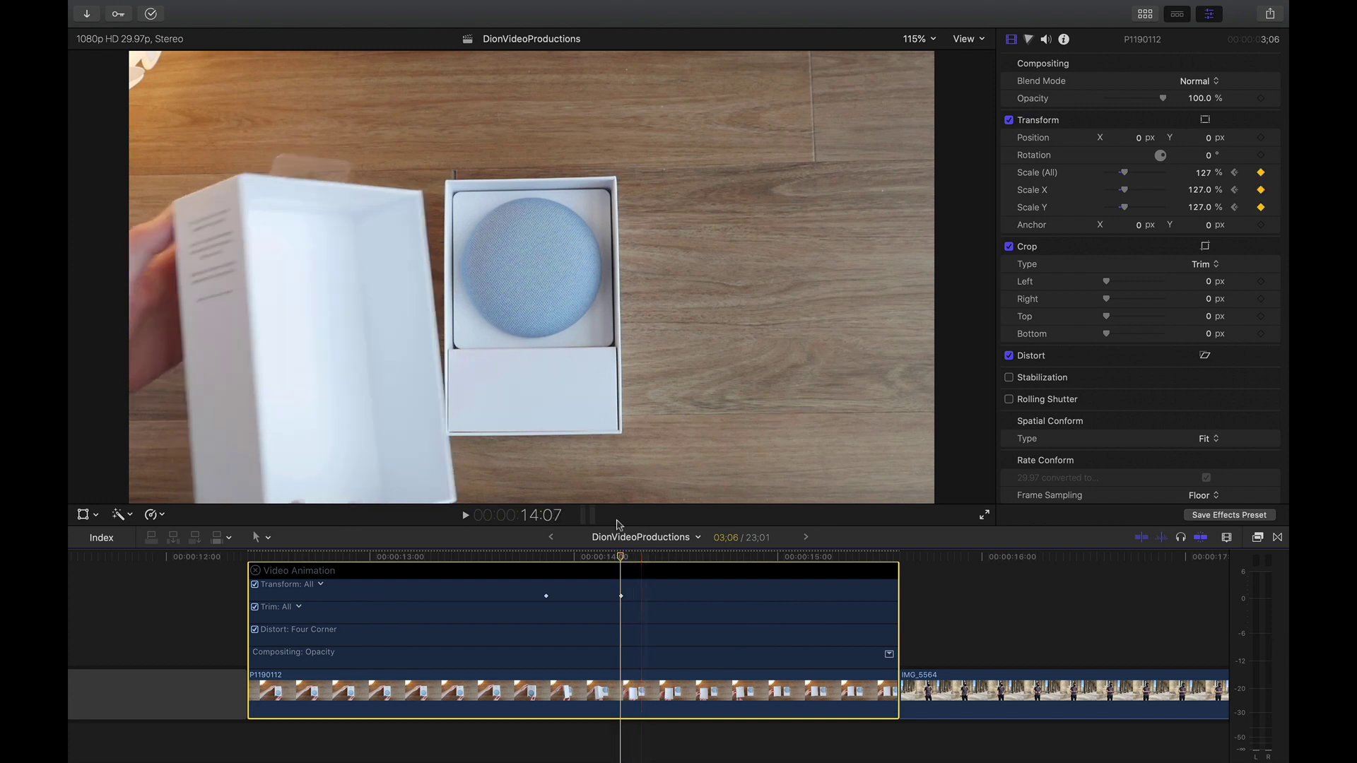
Play the P1190112 clip from before the first scale keyframe to review the zoom-in animation
click(426, 557)
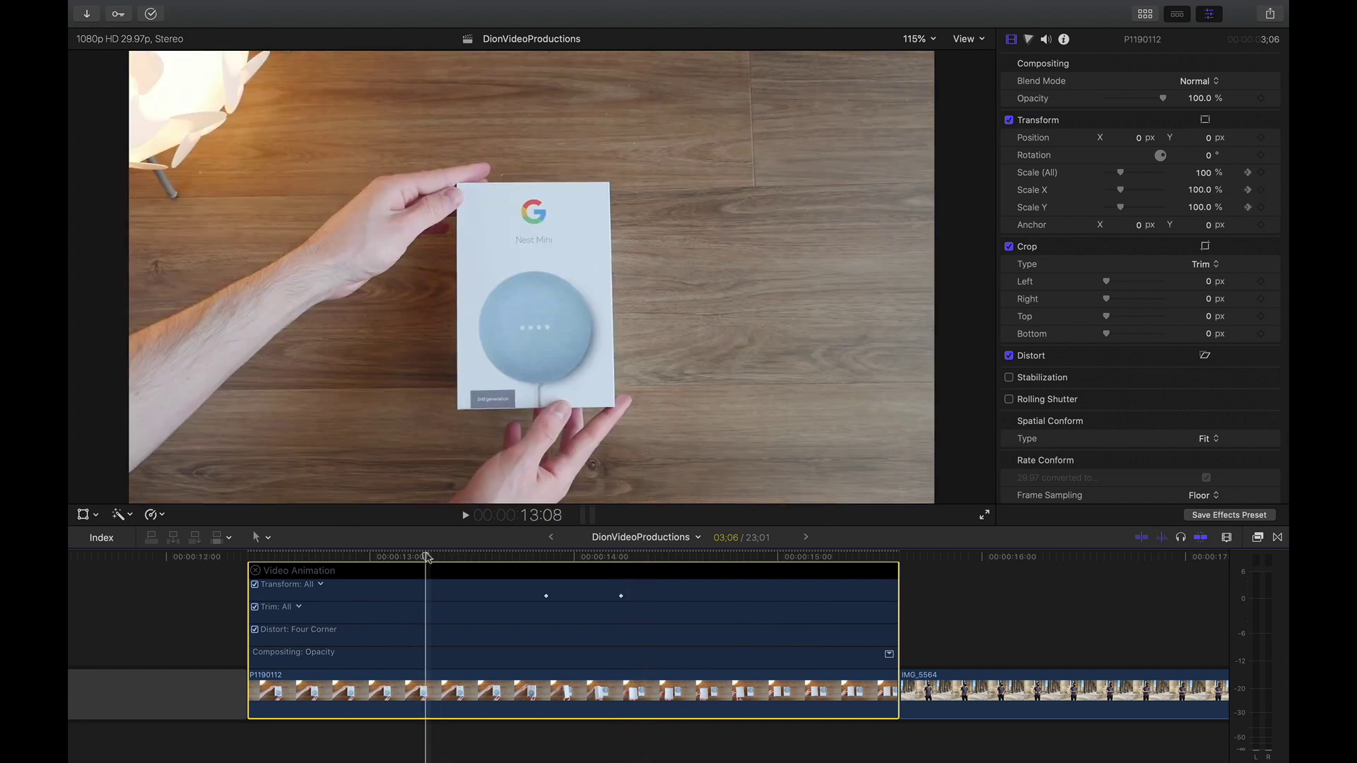
key(space)
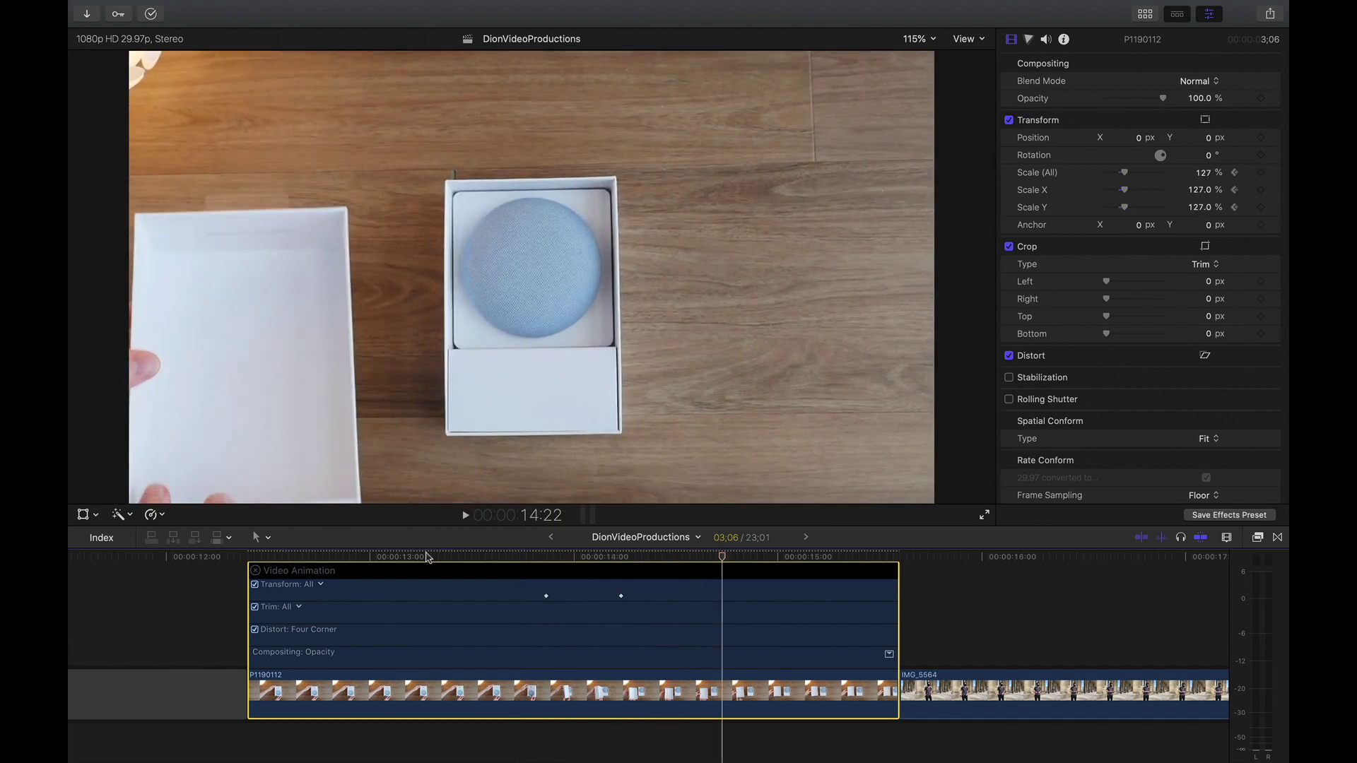
click(425, 557)
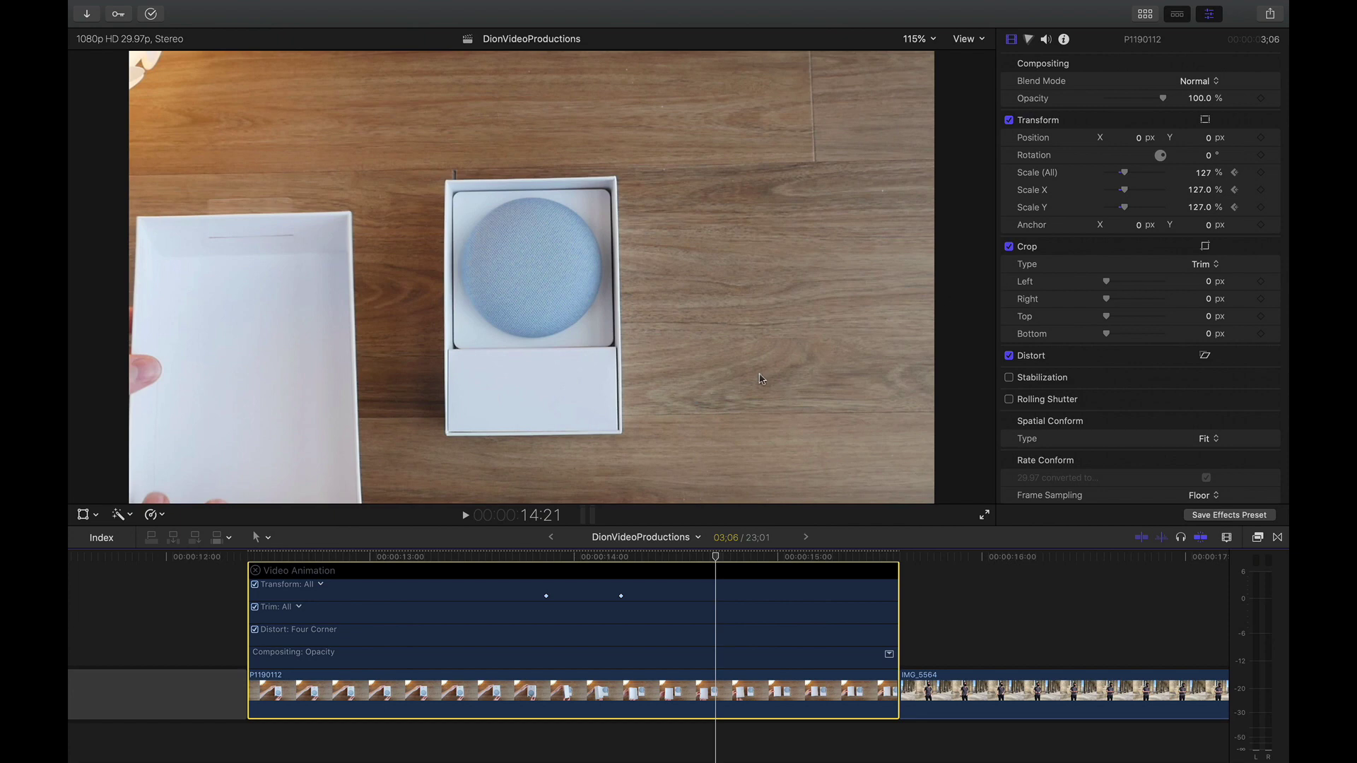
click(473, 568)
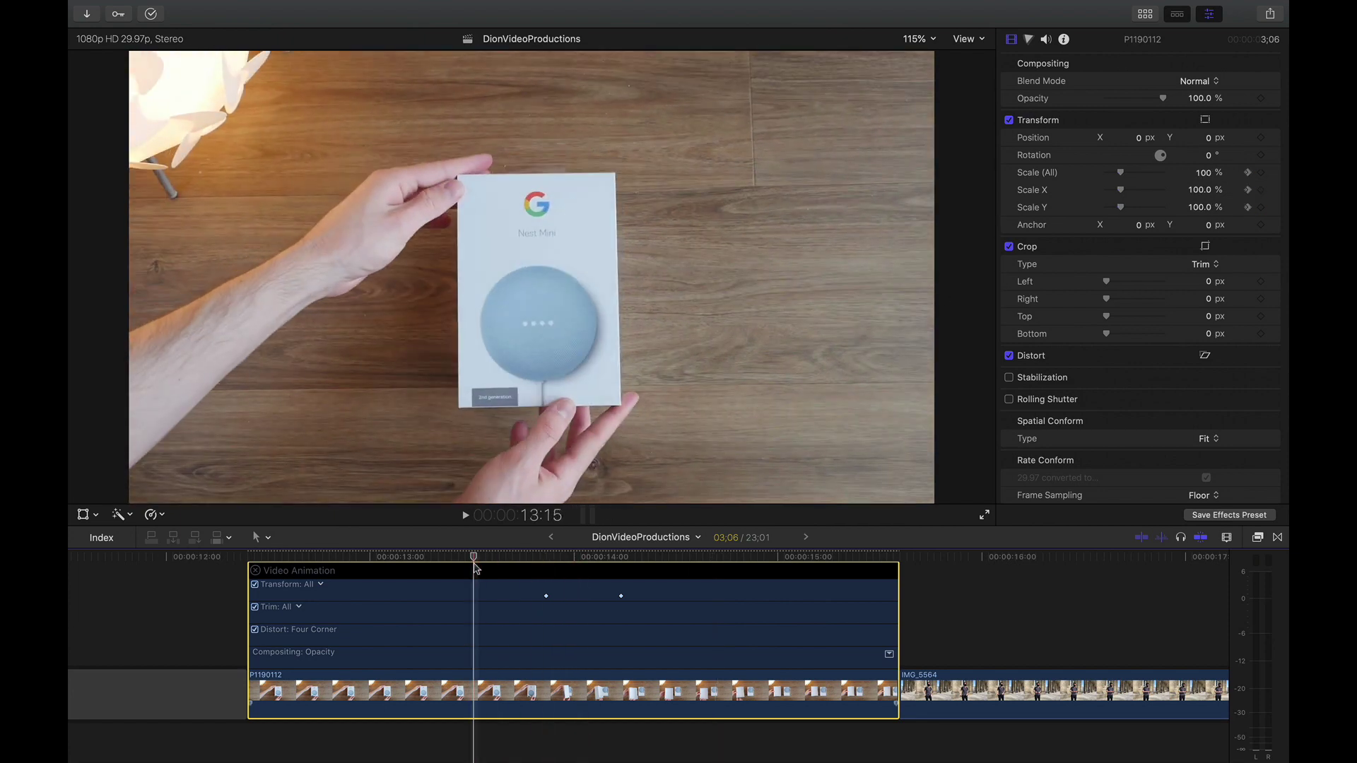
key(space)
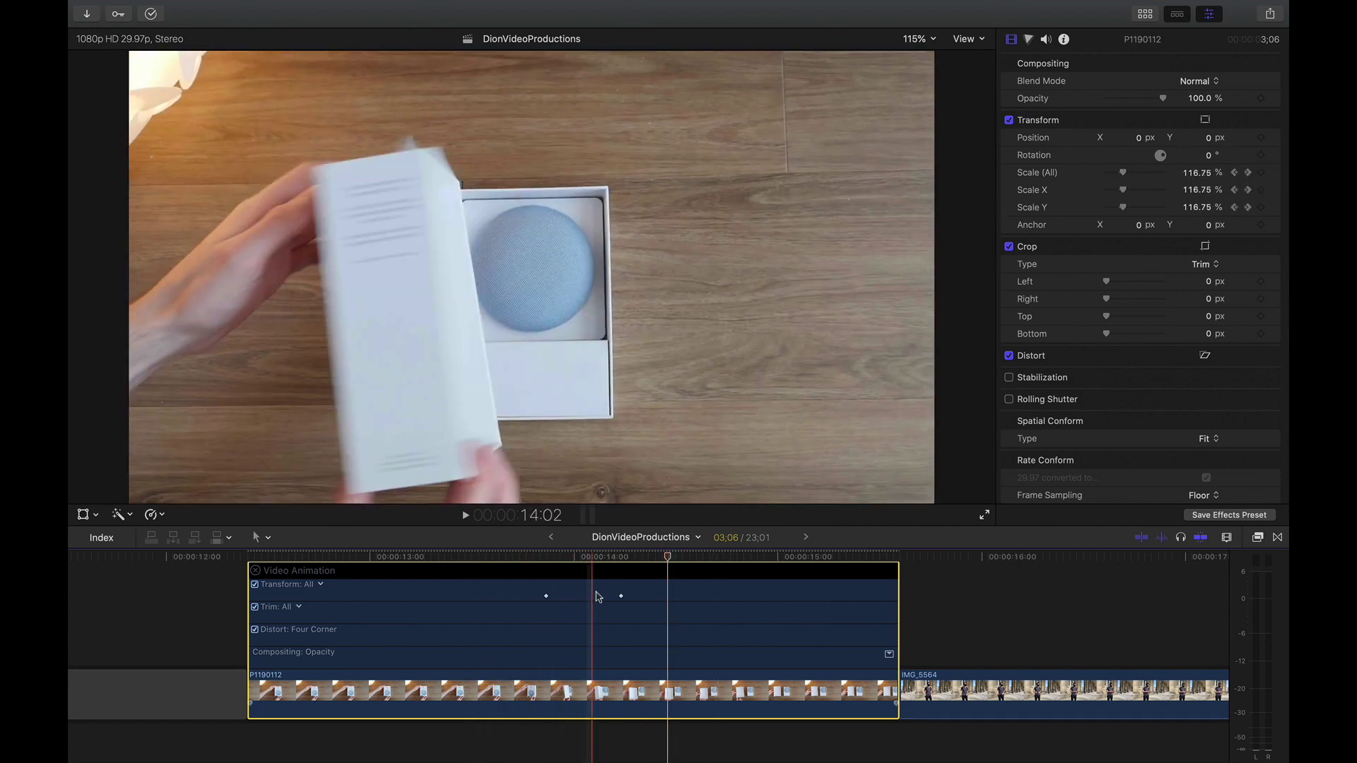
Try a faster and then a slower zoom by moving the second scale keyframe closer to and farther from the first
drag(621, 596, 573, 597)
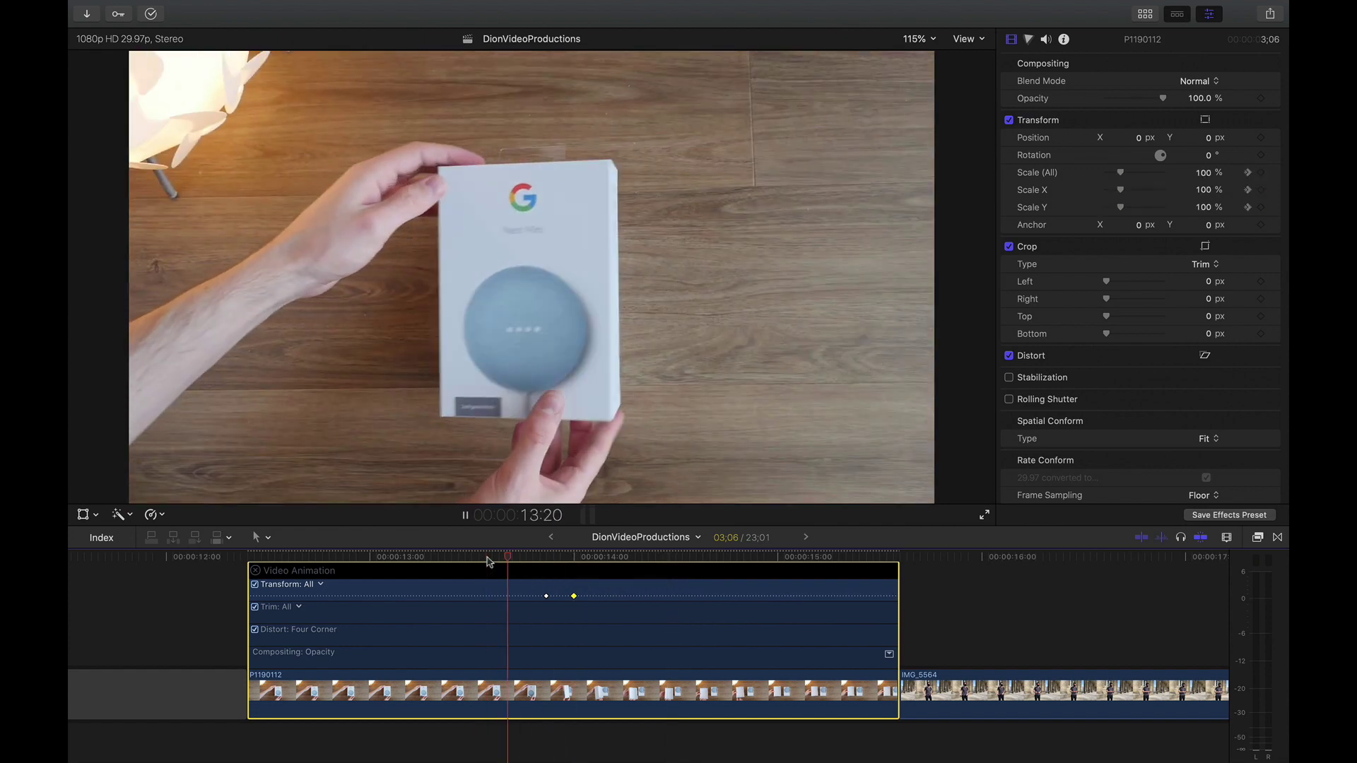
key(space)
key(space)
drag(573, 597, 710, 597)
click(682, 605)
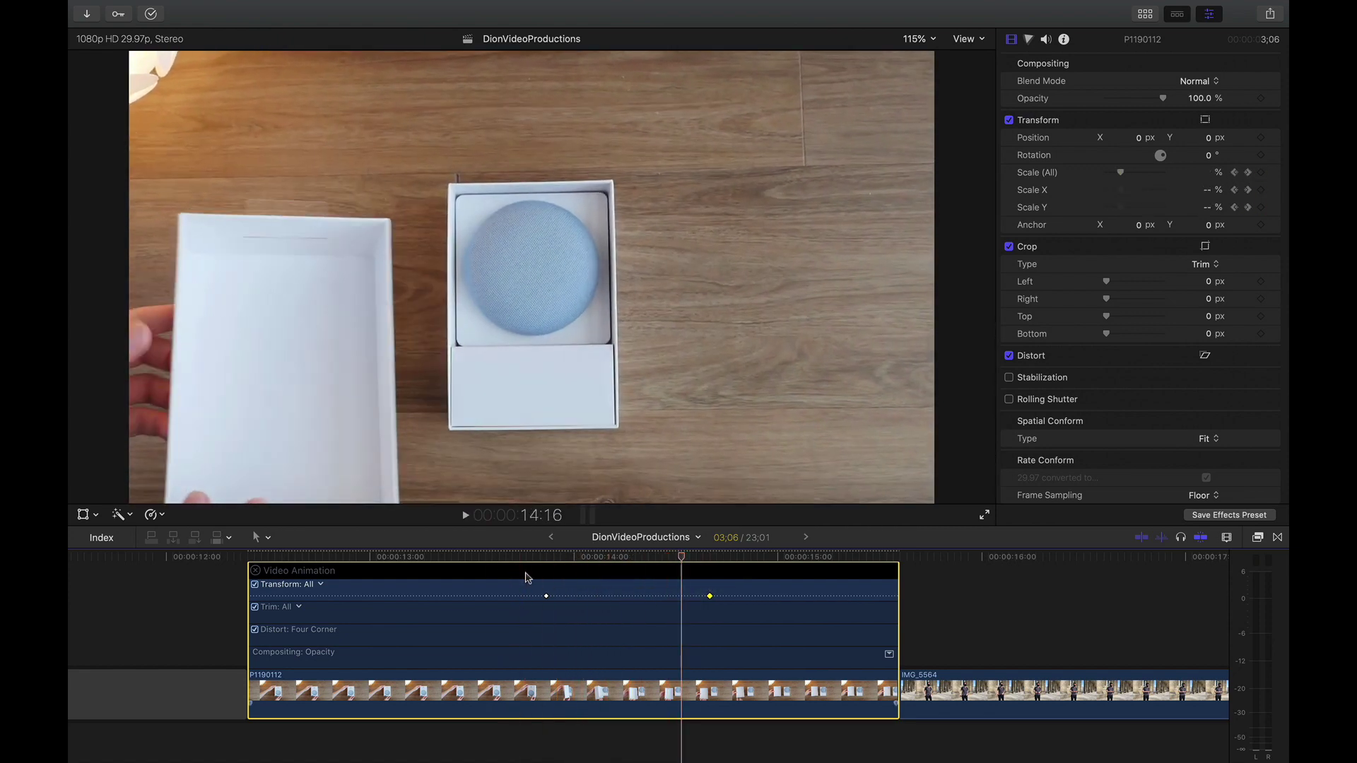
Shift the first scale keyframe slightly earlier, move the second closer to it, and play back the zoom
mouse_move(546, 597)
mouse_down()
mouse_move(500, 596)
mouse_move(532, 596)
mouse_up()
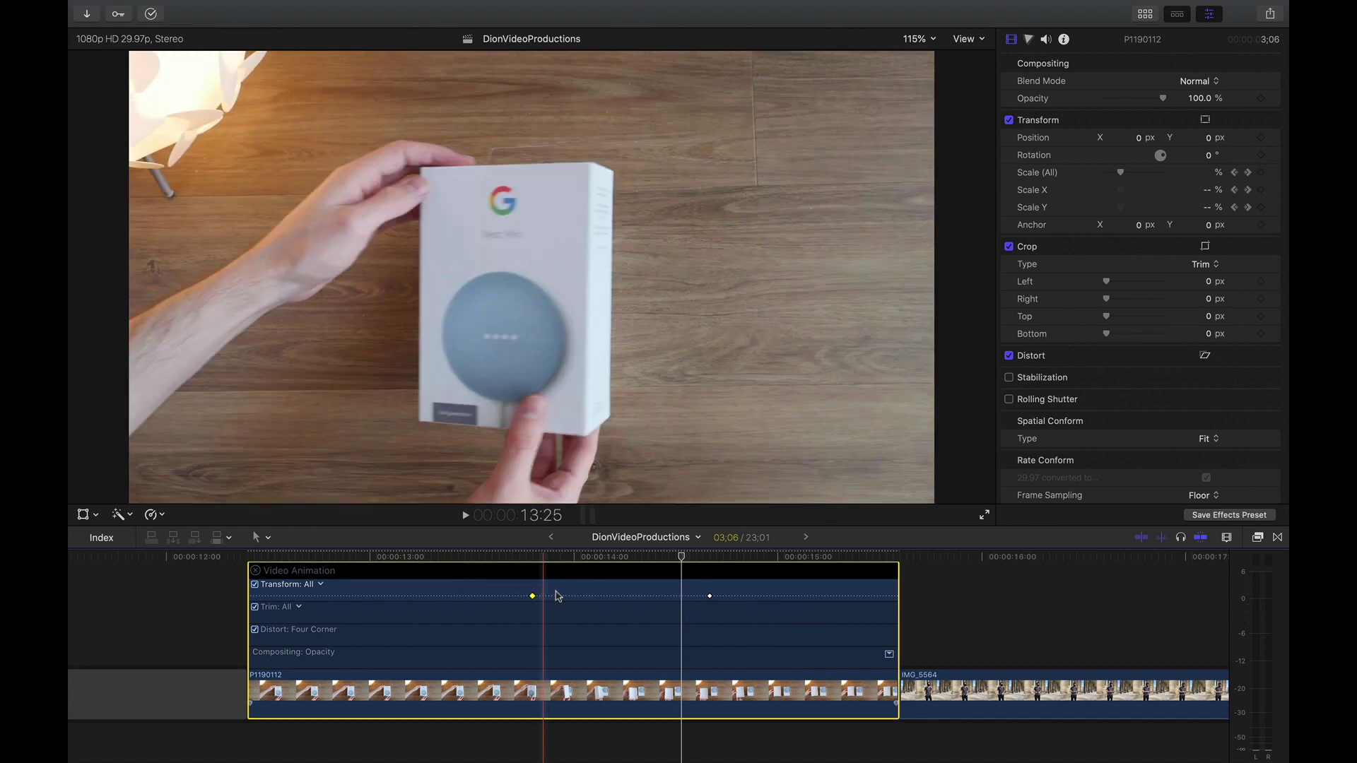
drag(708, 596, 595, 596)
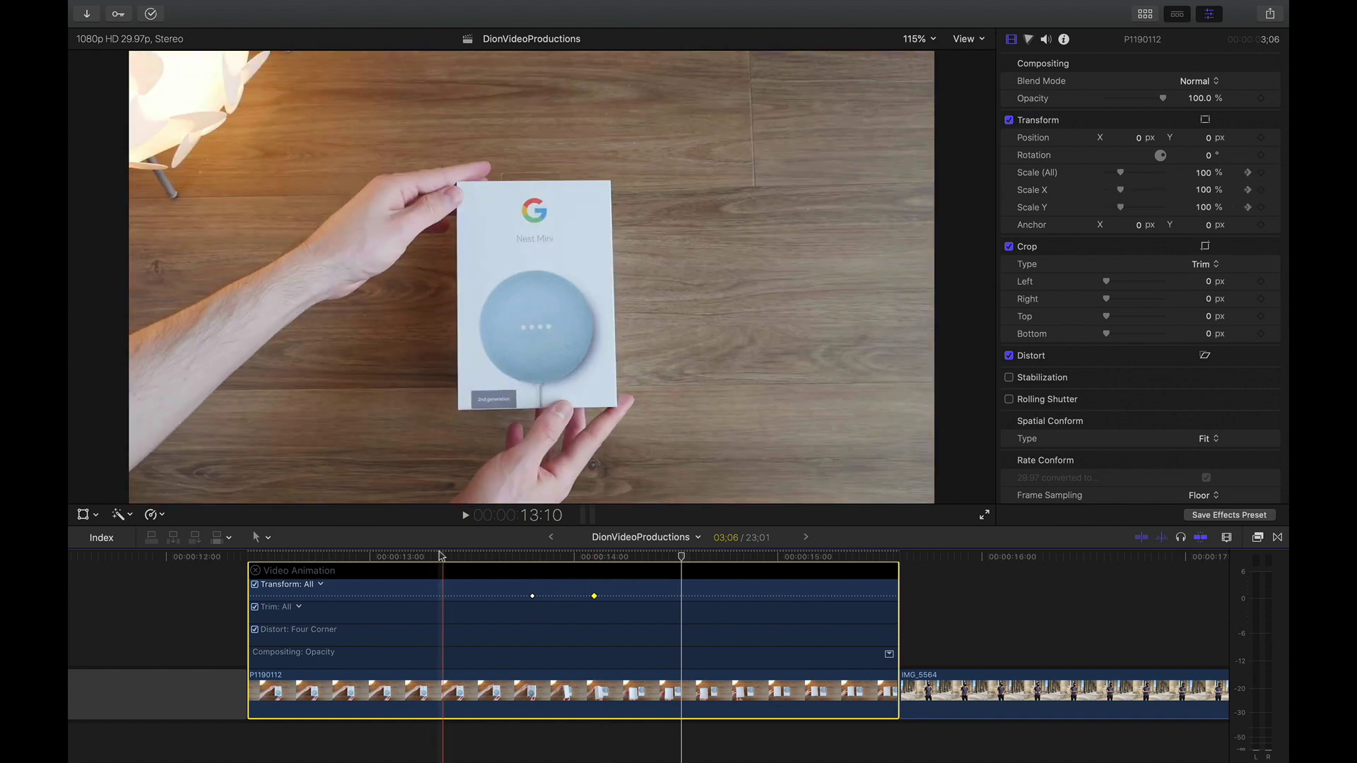
key(space)
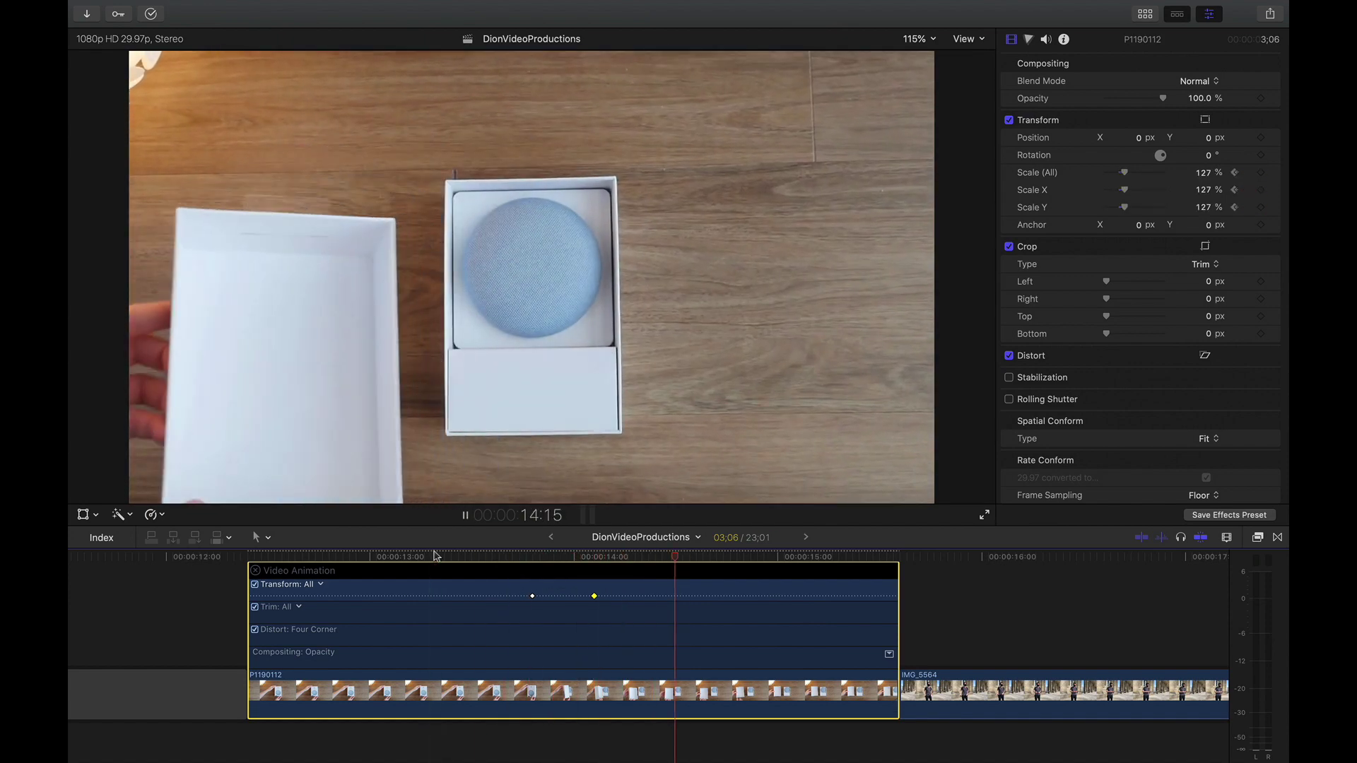
key(space)
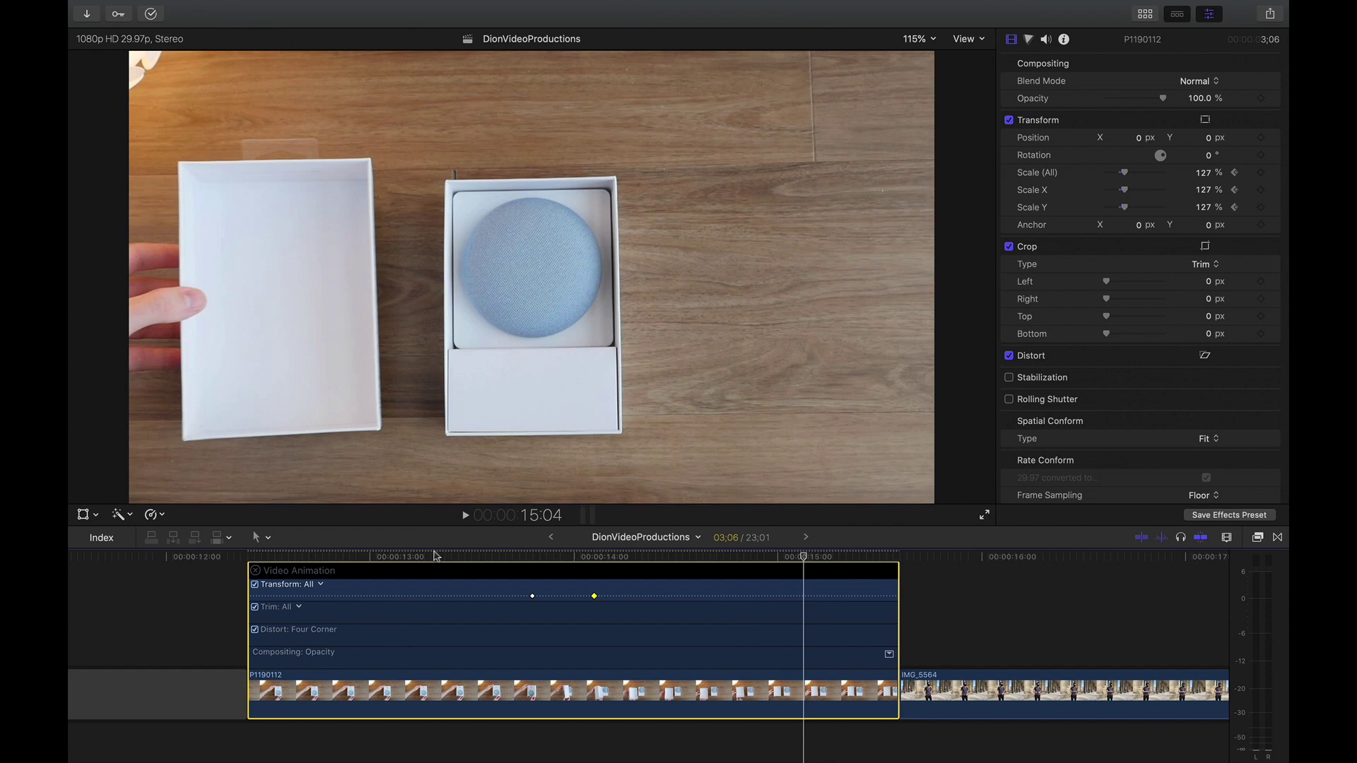
Play through the last IMG_5564 clip and place the playhead at 18:02
scroll(434, 565, down, 5)
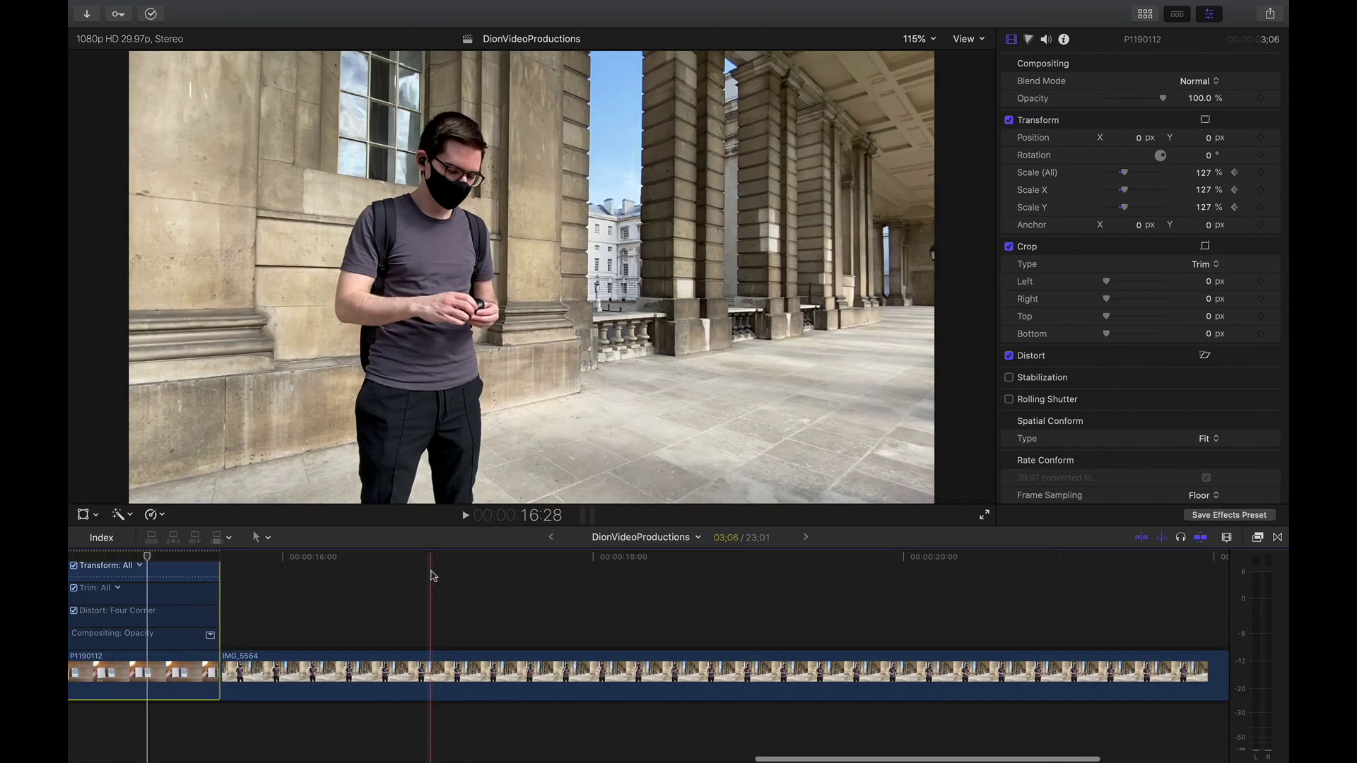
scroll(434, 576, down, 3)
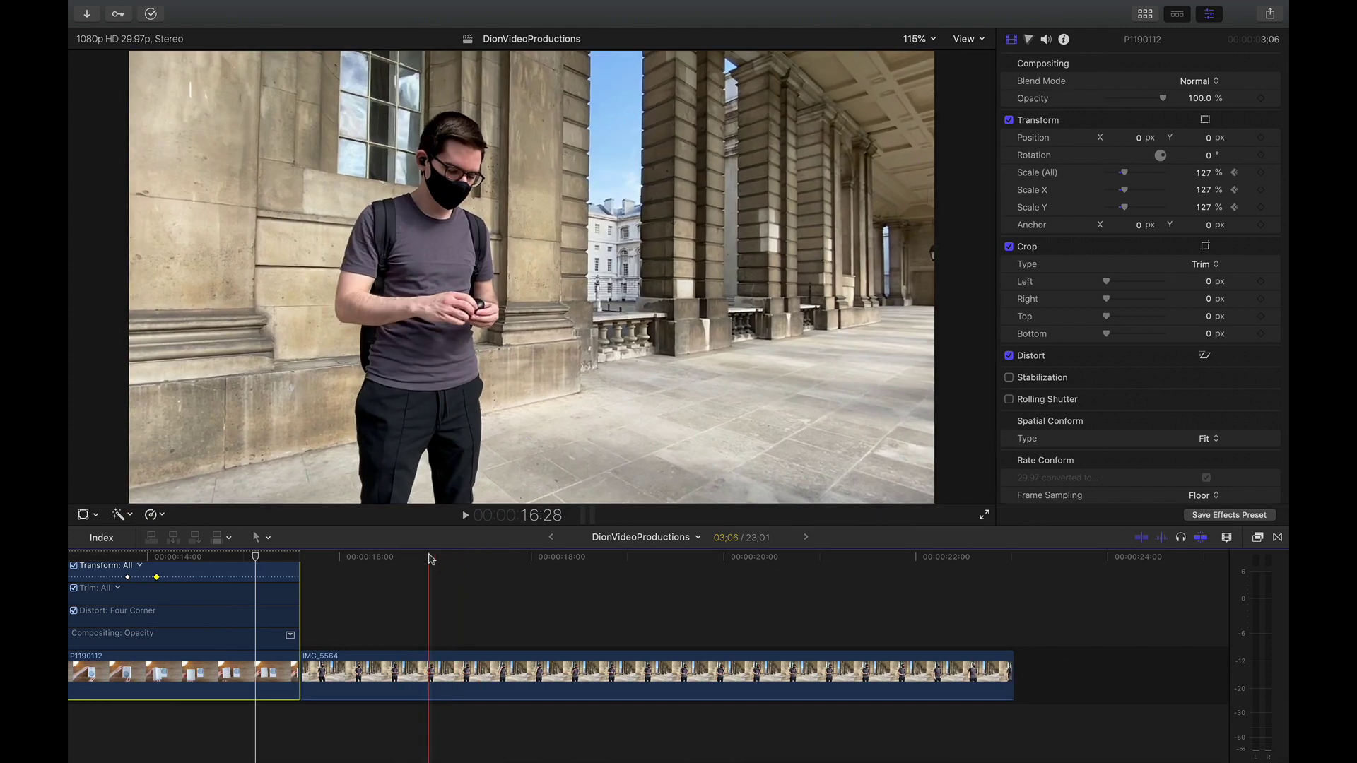
key(space)
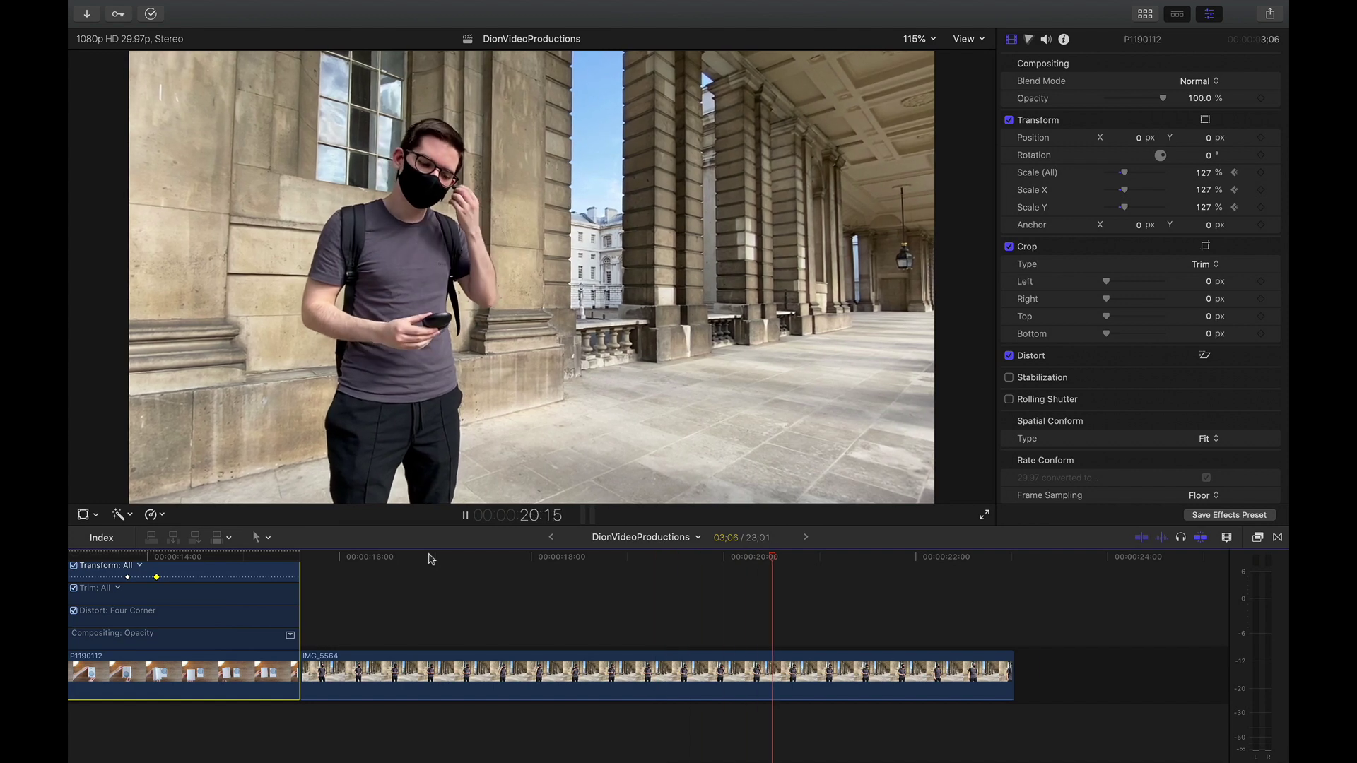
key(space)
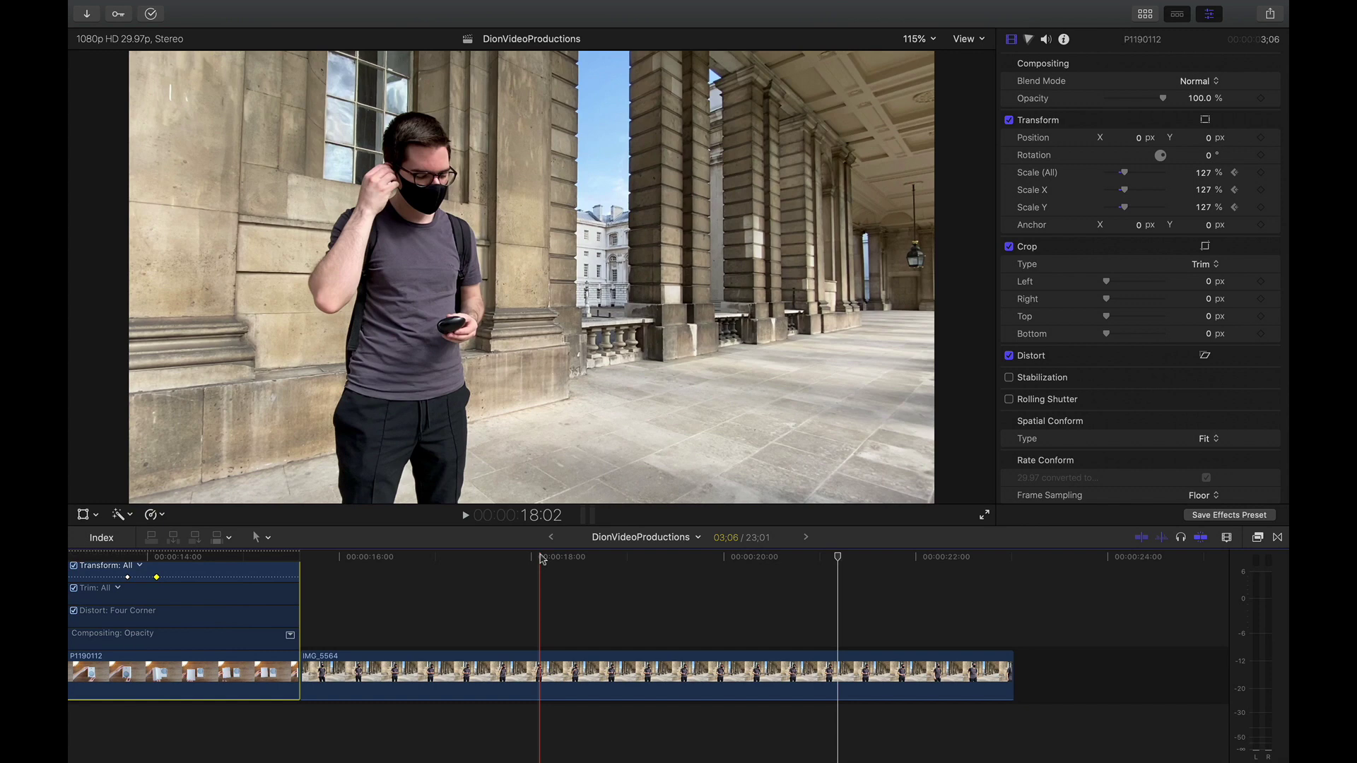
click(542, 559)
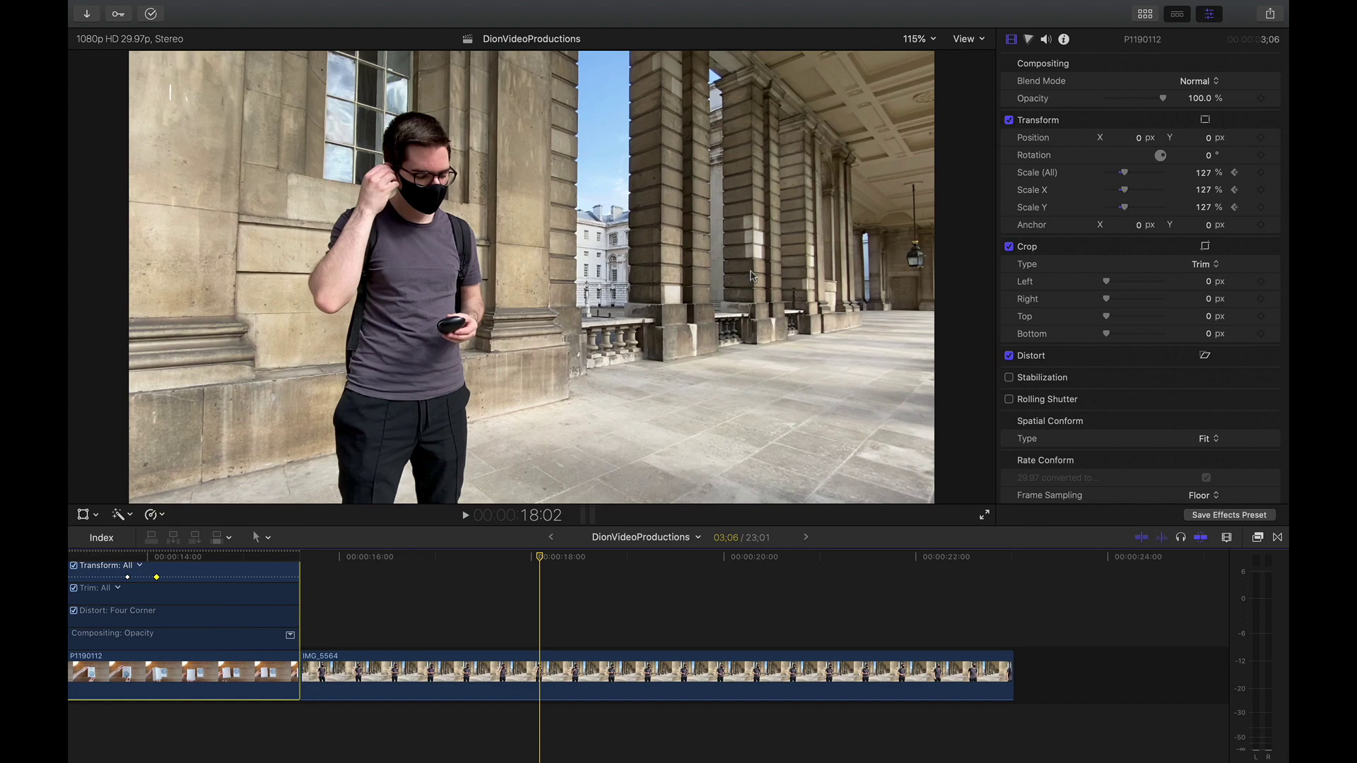
Duplicate the last IMG_5564 clip directly above the original, keeping both copies aligned in time
click(537, 676)
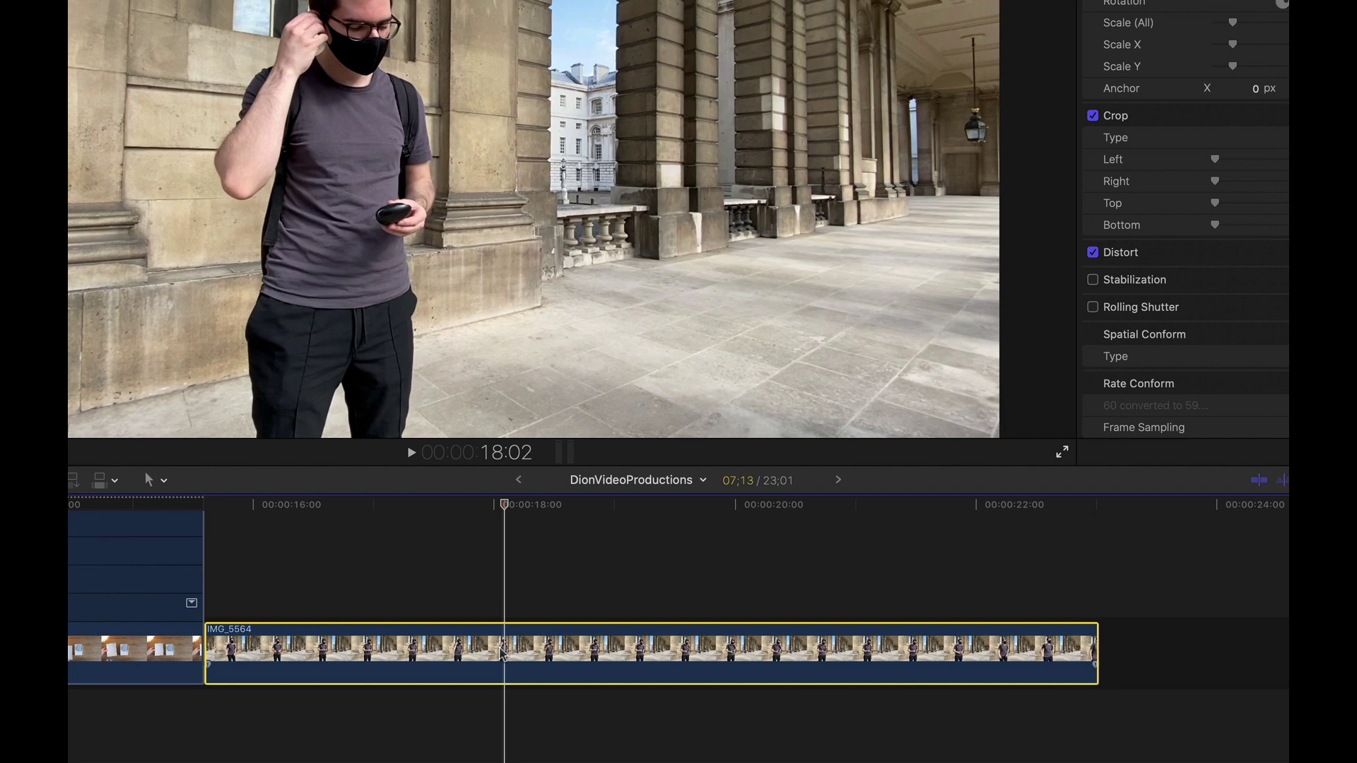
drag(501, 651, 502, 560)
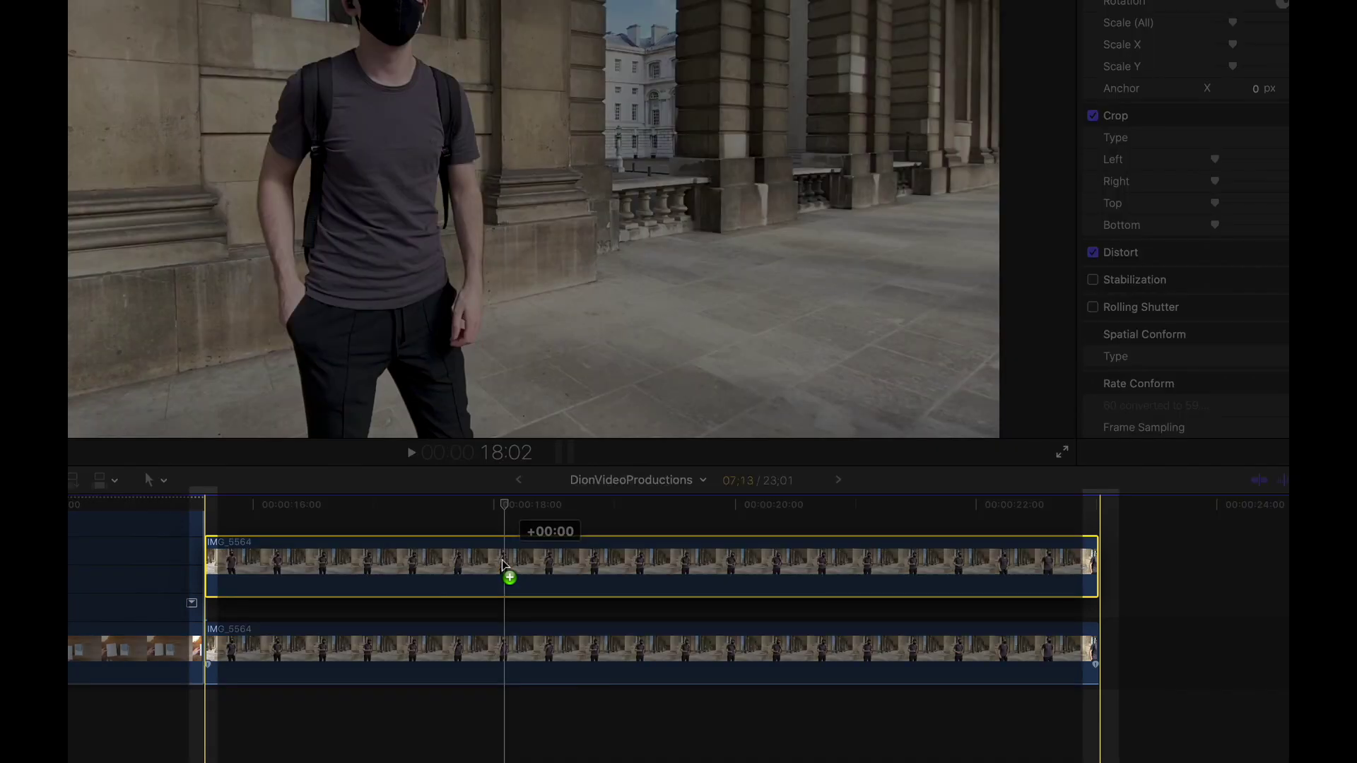
drag(502, 560, 502, 563)
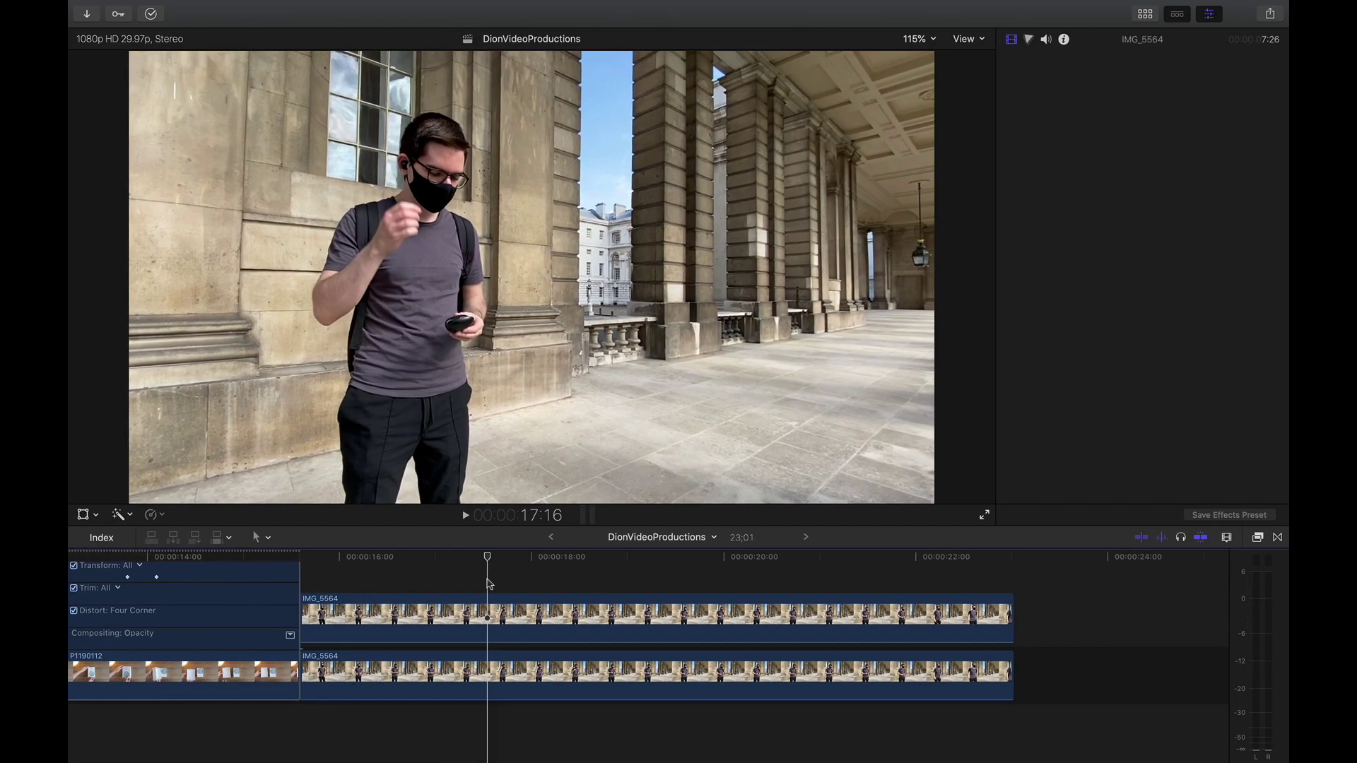
Lower the opacity of the bottom IMG_5564 clip to about 29 %
click(436, 625)
click(485, 668)
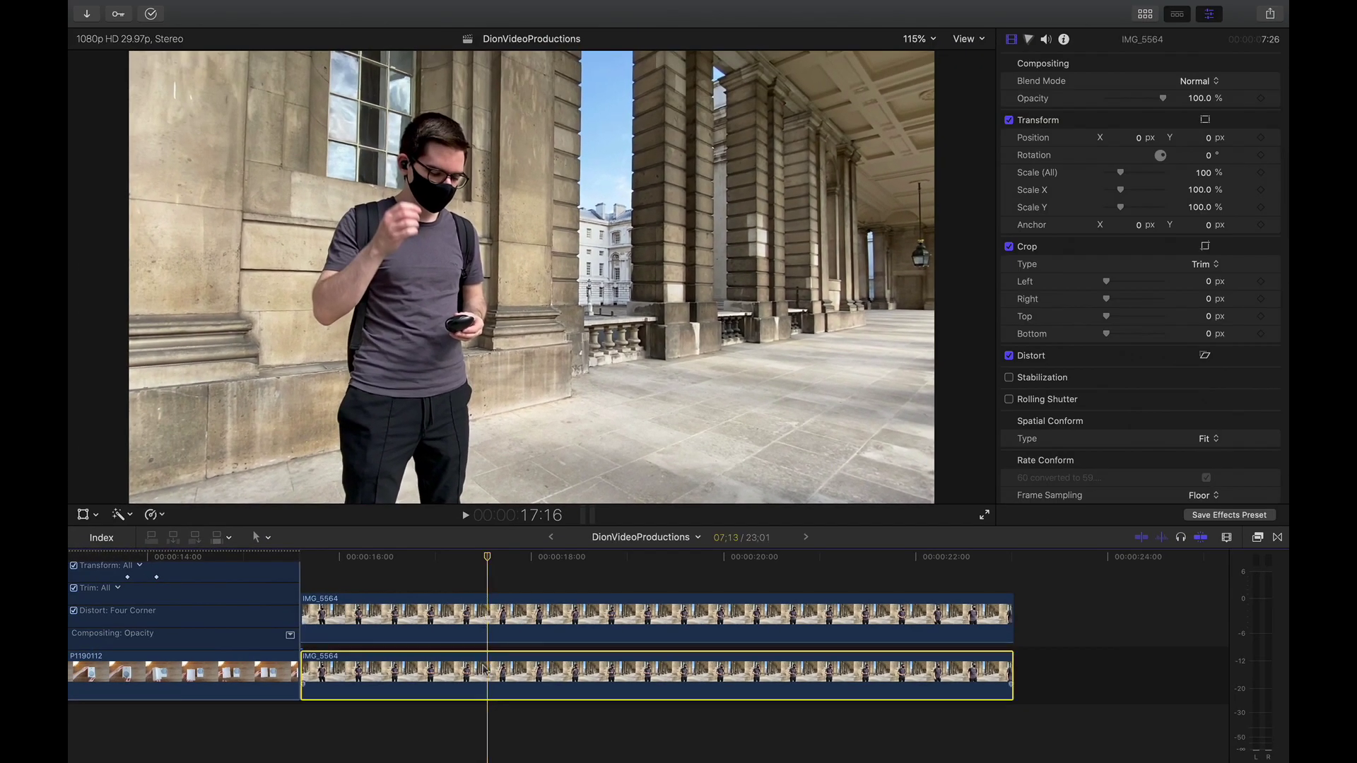
click(492, 614)
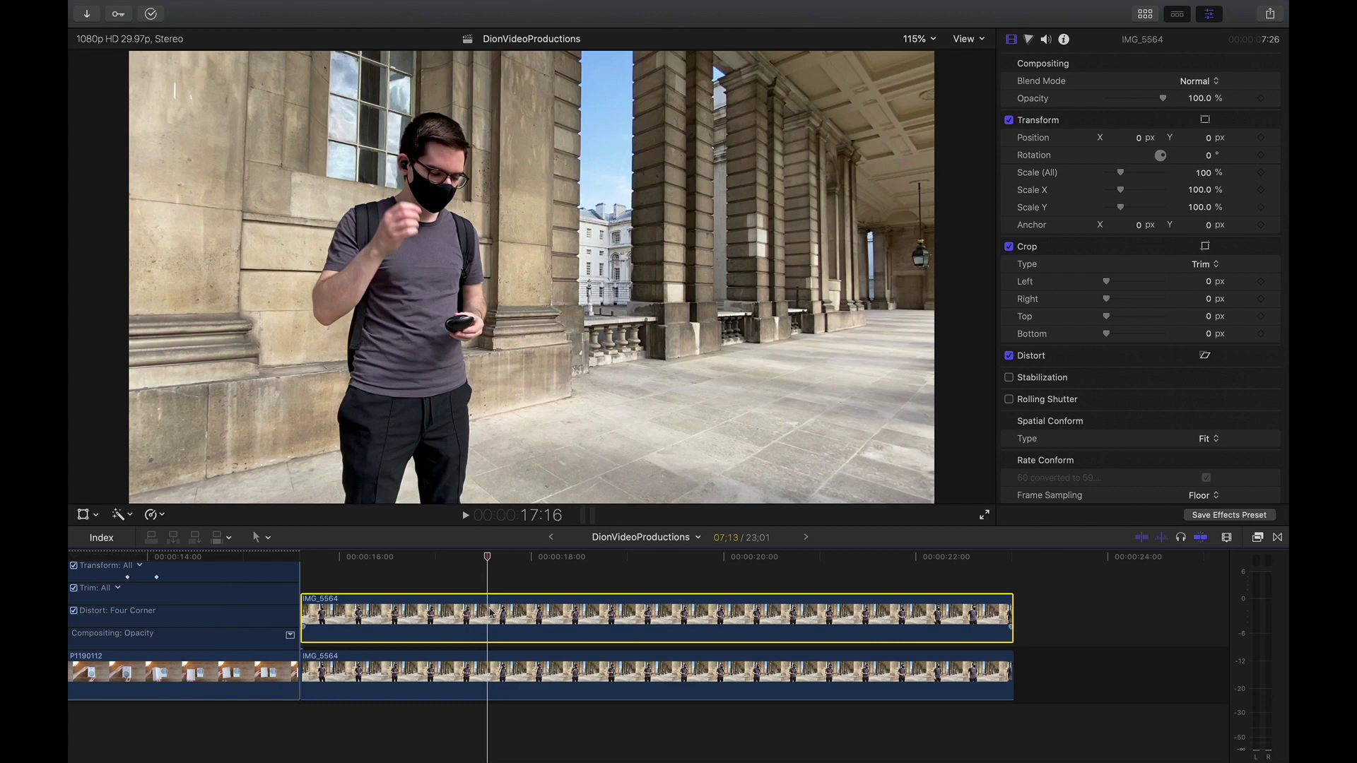
click(494, 668)
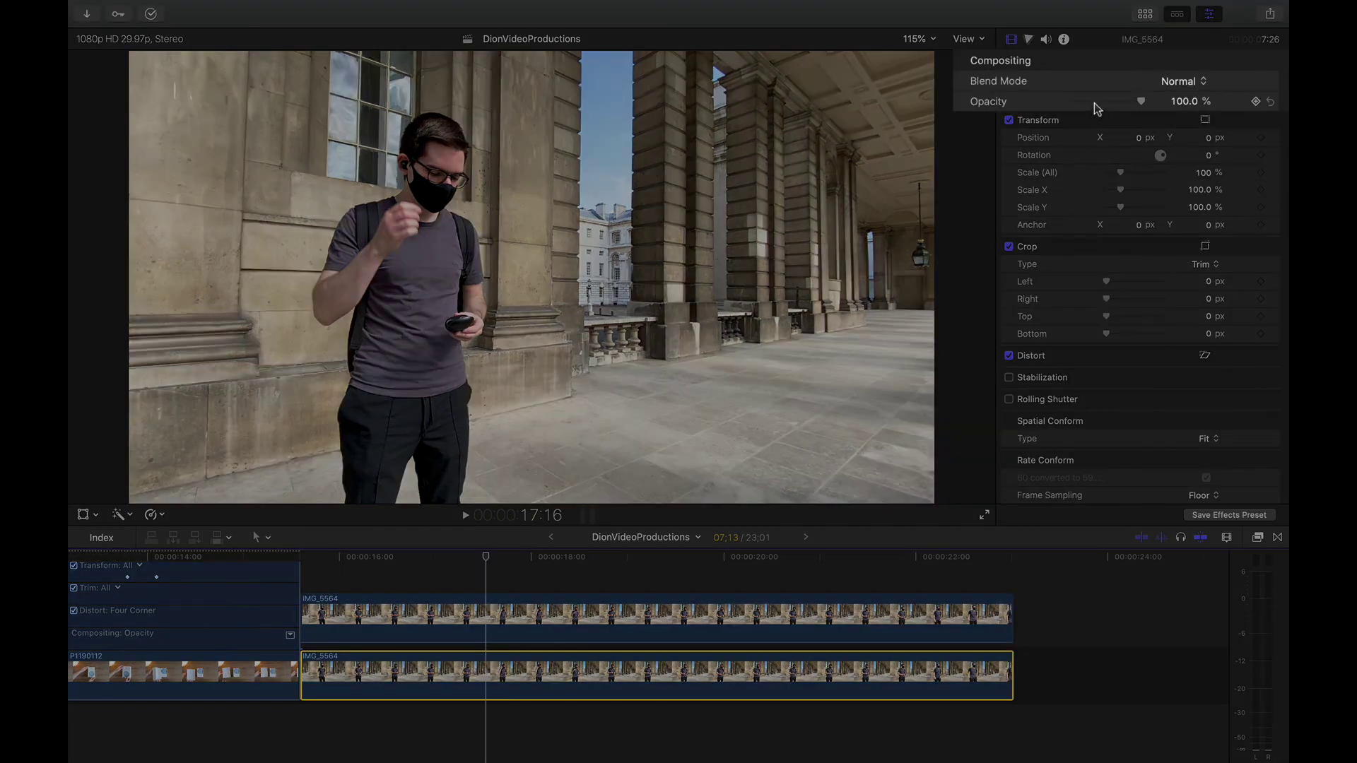
drag(1095, 108, 1094, 105)
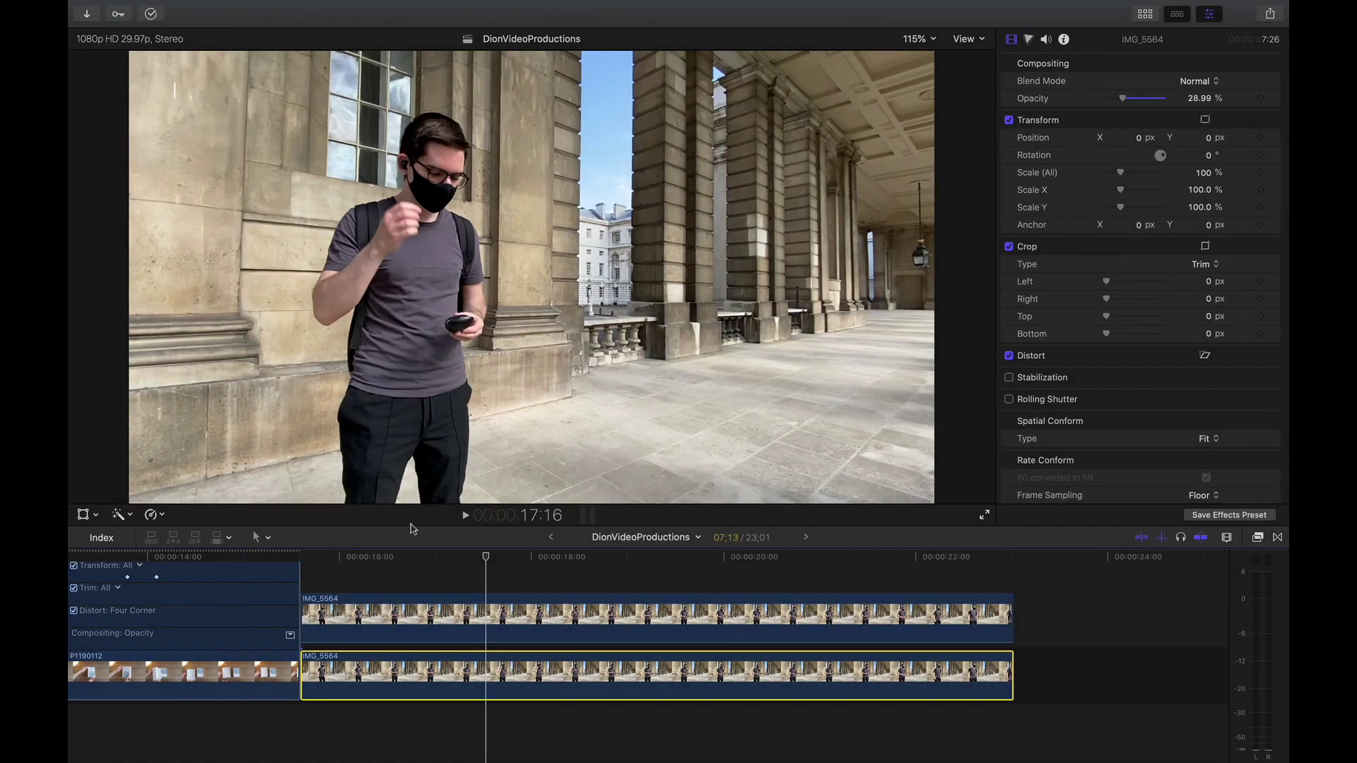
Crop the upper IMG_5564 clip to the hands area with Trim values Left 541.4, Right 973.0, Top 444.8 and Bottom 297.0 px
click(484, 615)
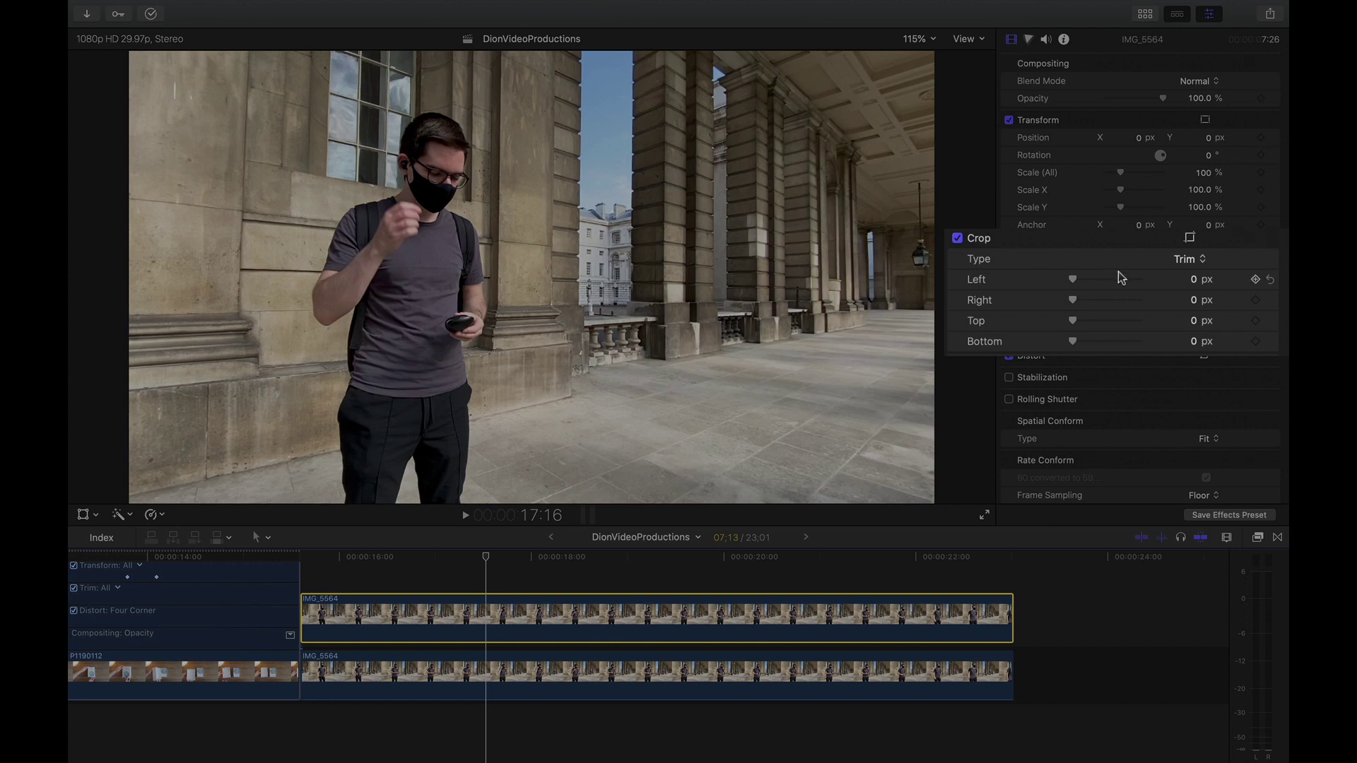
click(1194, 281)
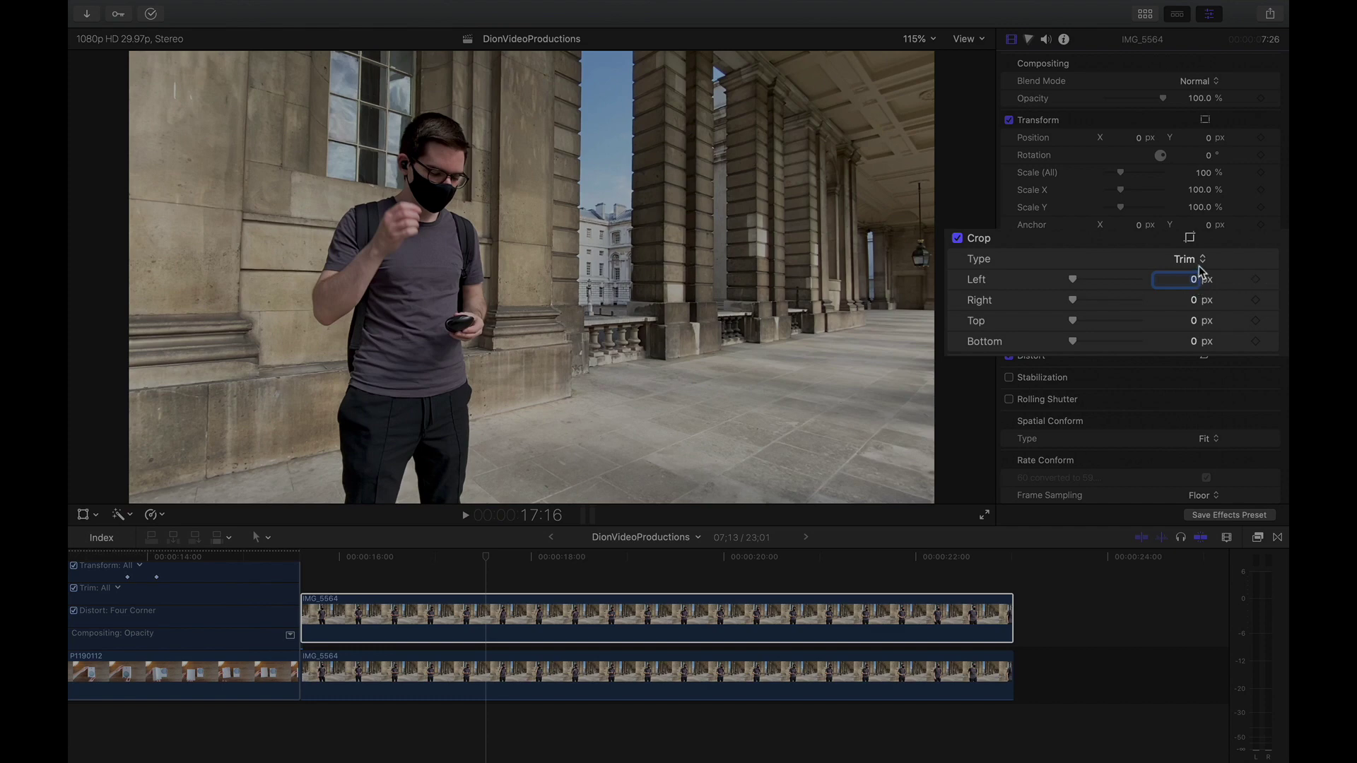
text(184)
key(Return)
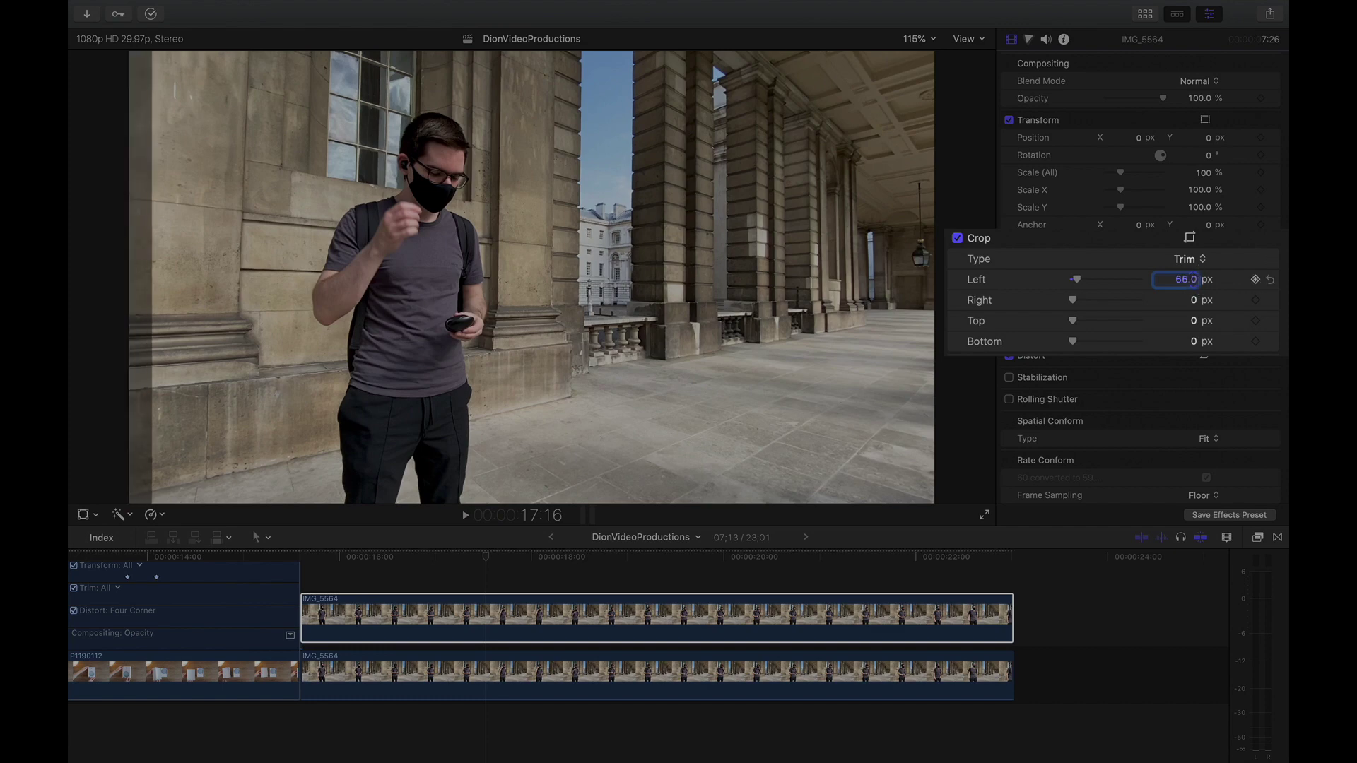
drag(1193, 280, 1193, 219)
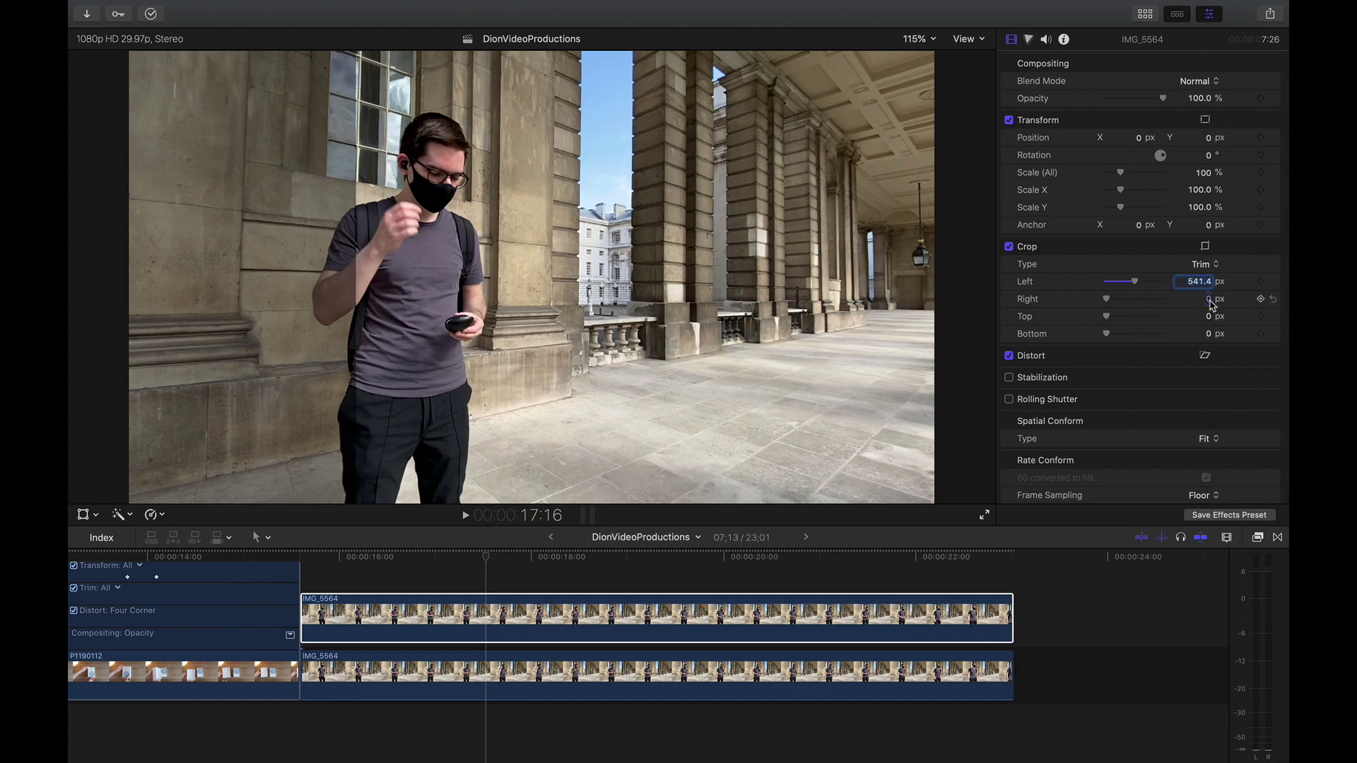
drag(1211, 304, 1216, 294)
drag(1209, 317, 1210, 333)
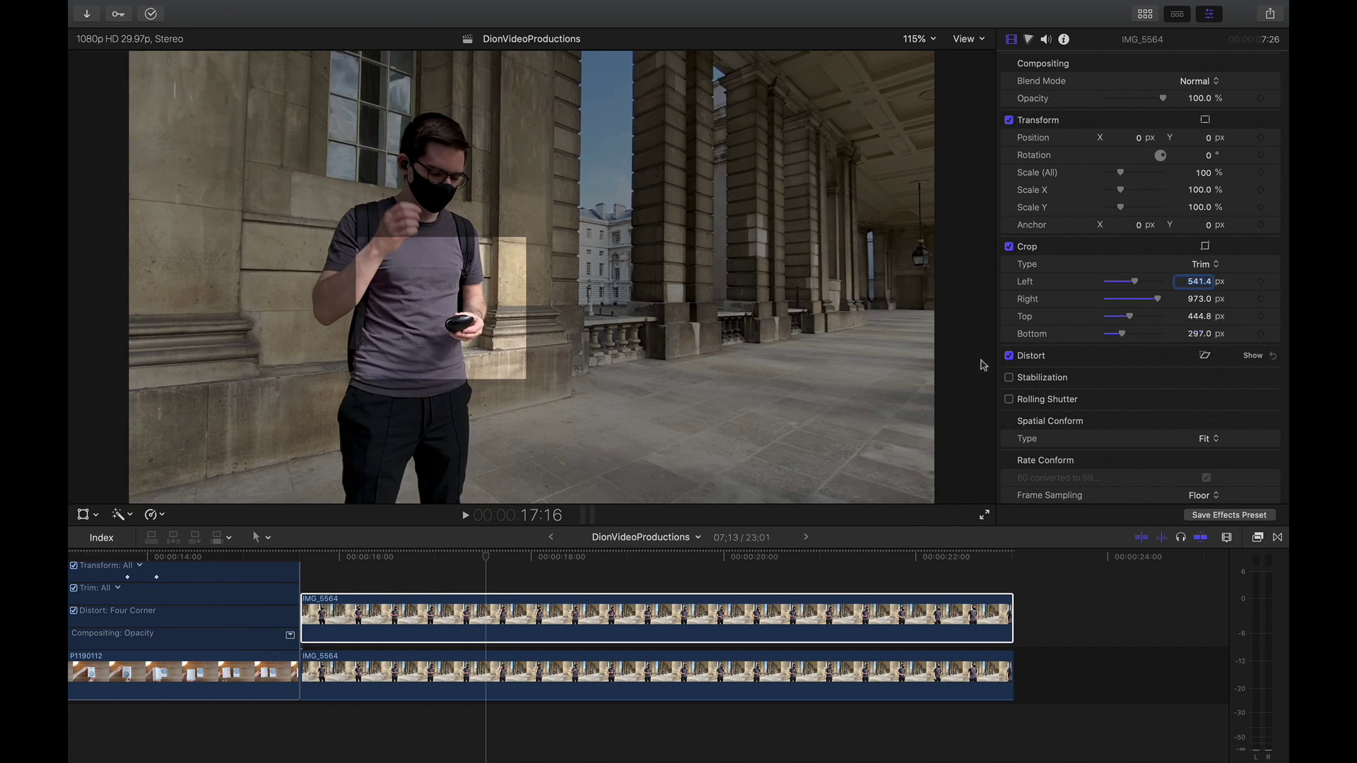
Play through the stacked IMG_5564 clips to check the cropped area against the hand movement
click(312, 558)
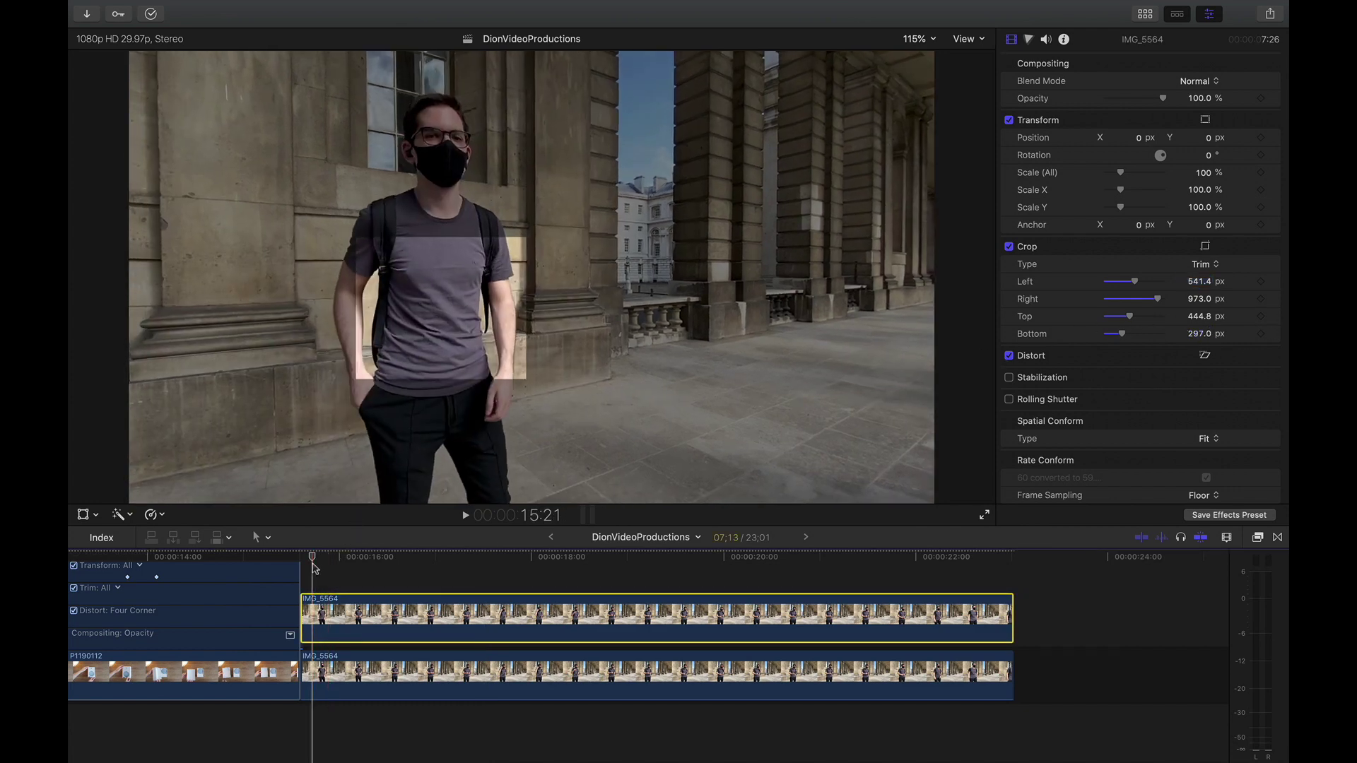
key(space)
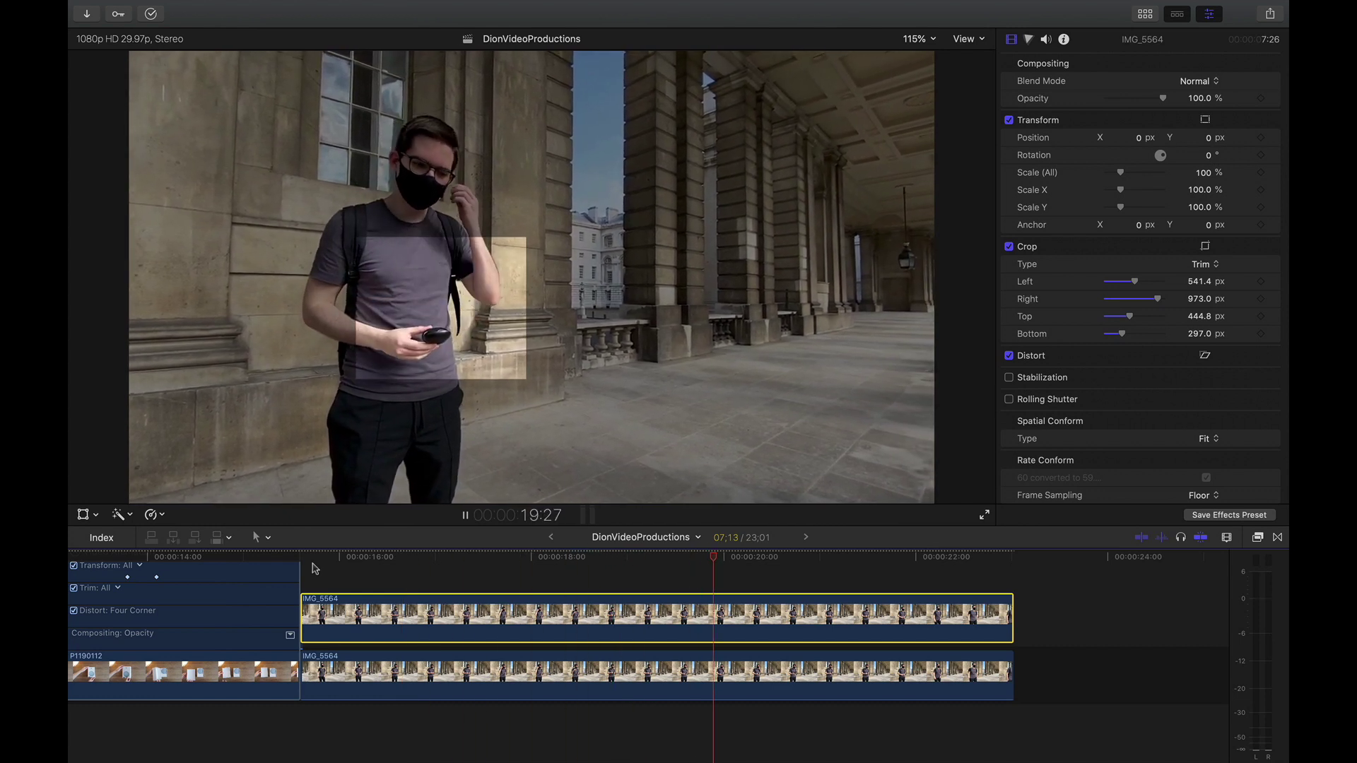
key(space)
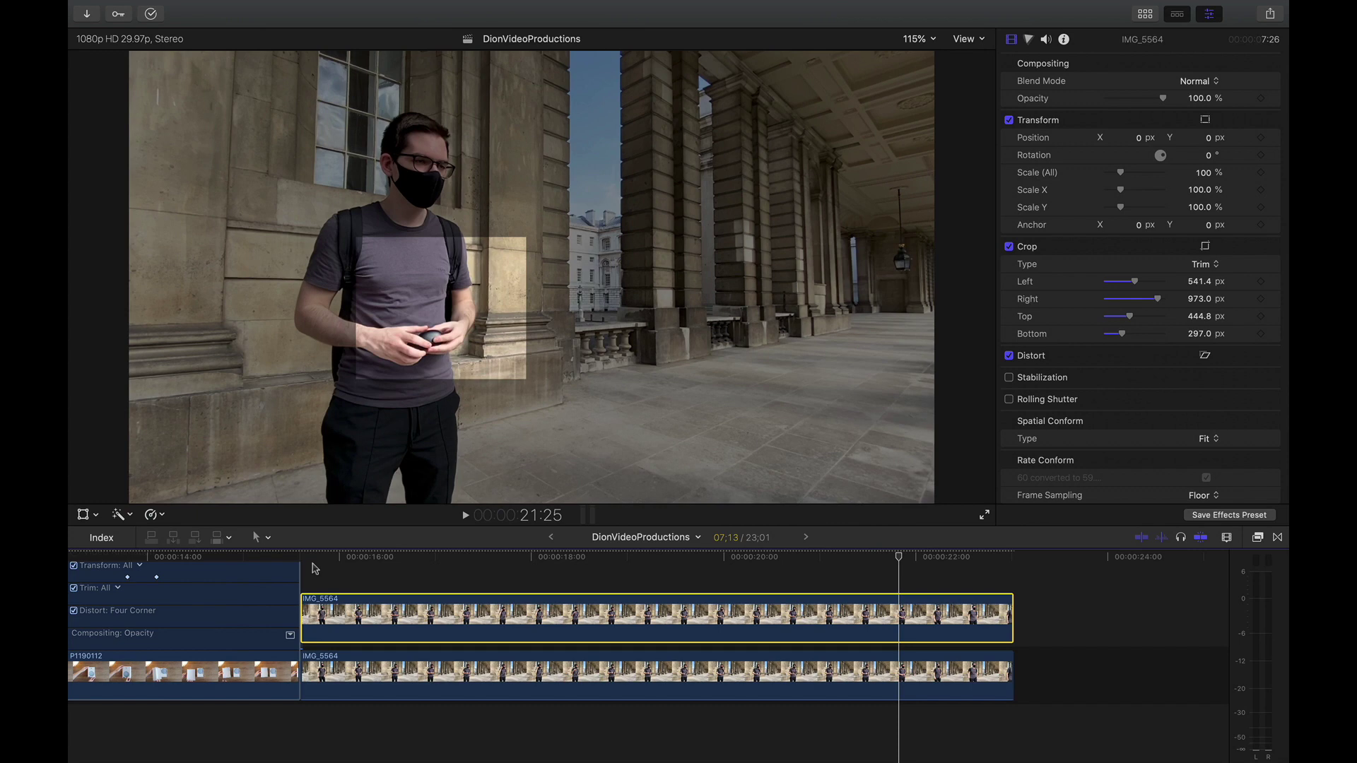
key(space)
key(space)
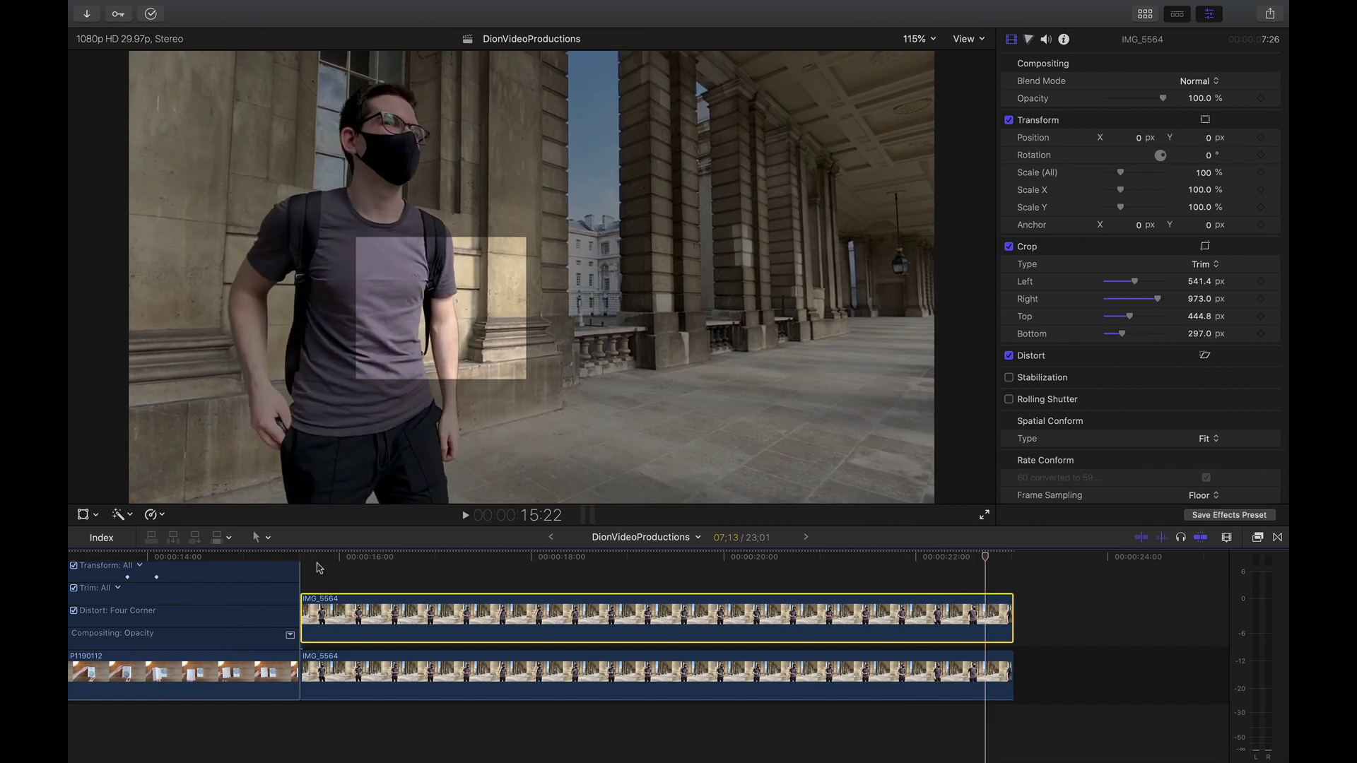
At 18:00, scale the cropped upper clip to 130 % and position it at X 754.0, Y 153.0 px
click(533, 560)
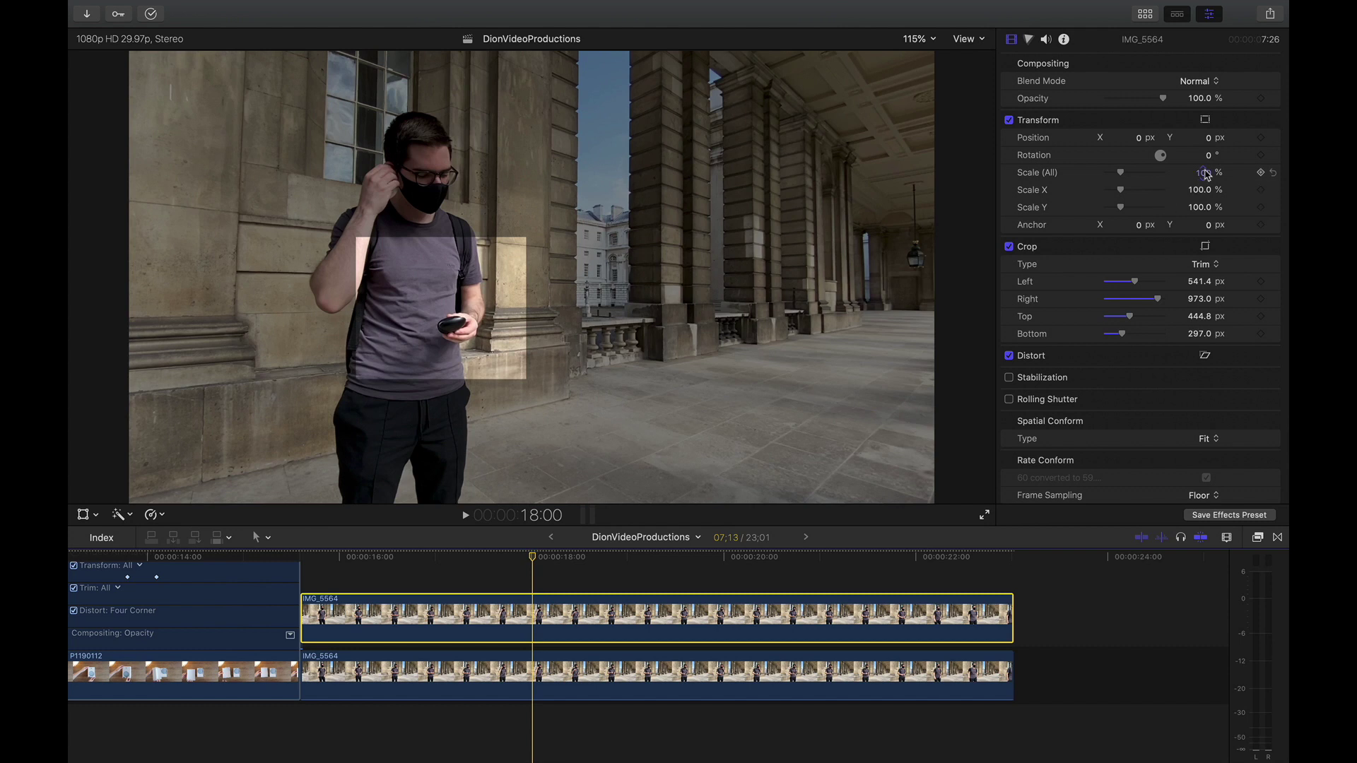
drag(1207, 175, 1208, 177)
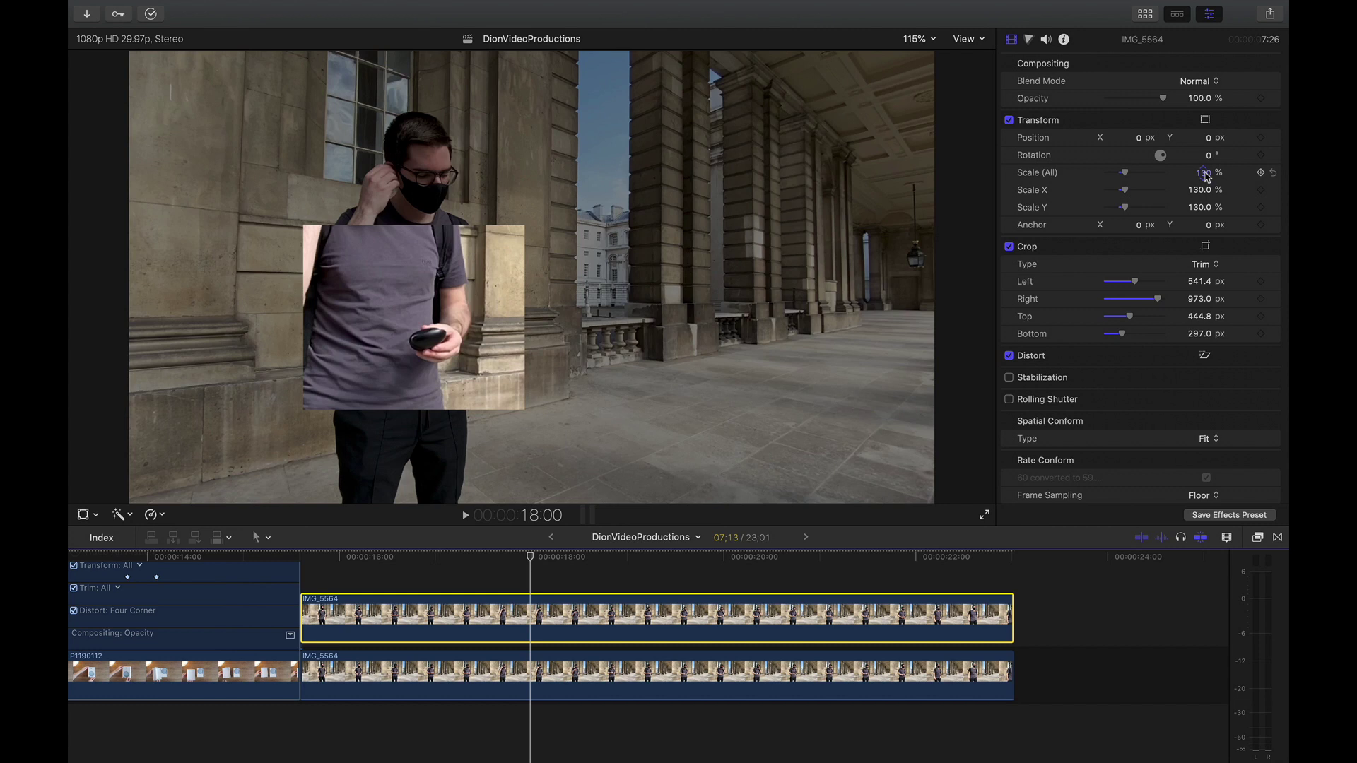
drag(1208, 177, 1207, 177)
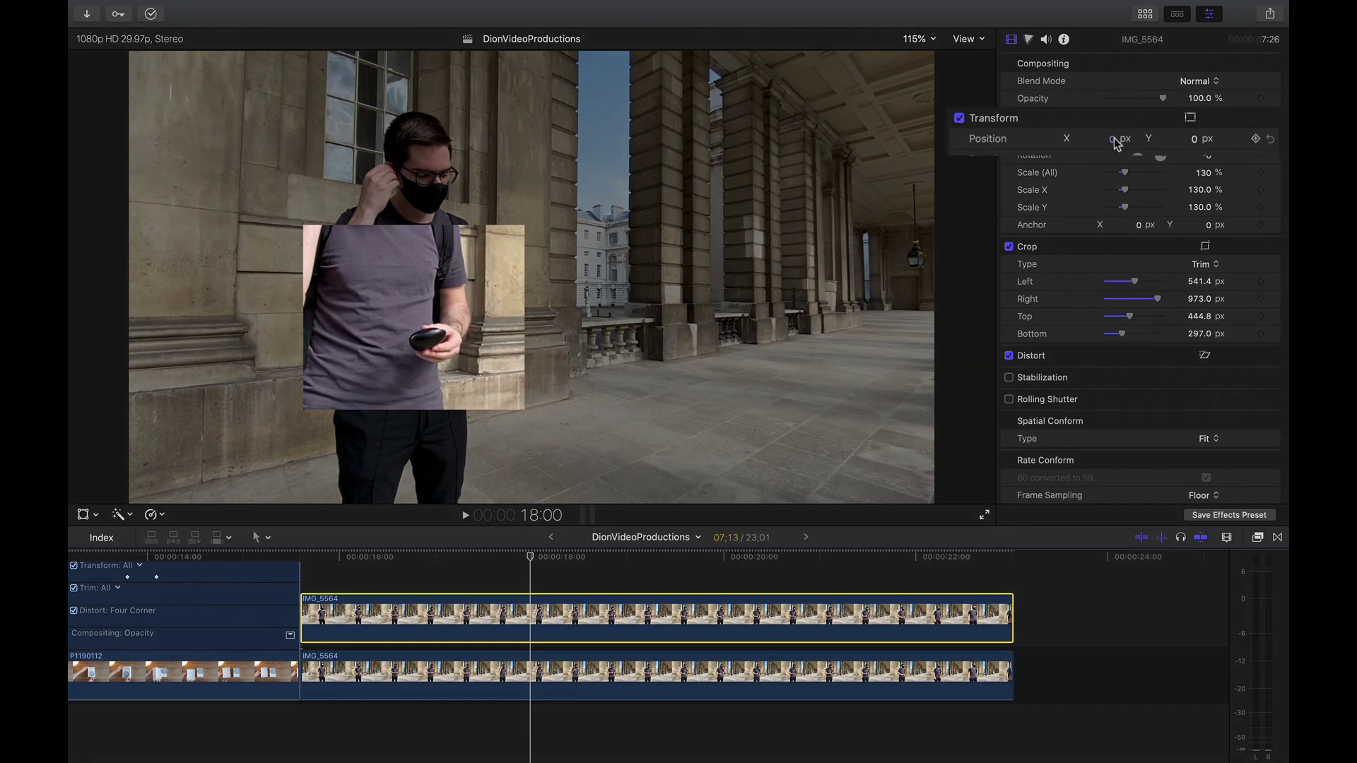
mouse_move(1114, 144)
mouse_down()
mouse_move(1234, 143)
mouse_move(1109, 139)
mouse_up()
drag(1195, 140, 1196, 146)
Restore the bottom IMG_5564 clip's opacity to 100 % and play back the picture-in-picture from the clip's start
key(super+Down)
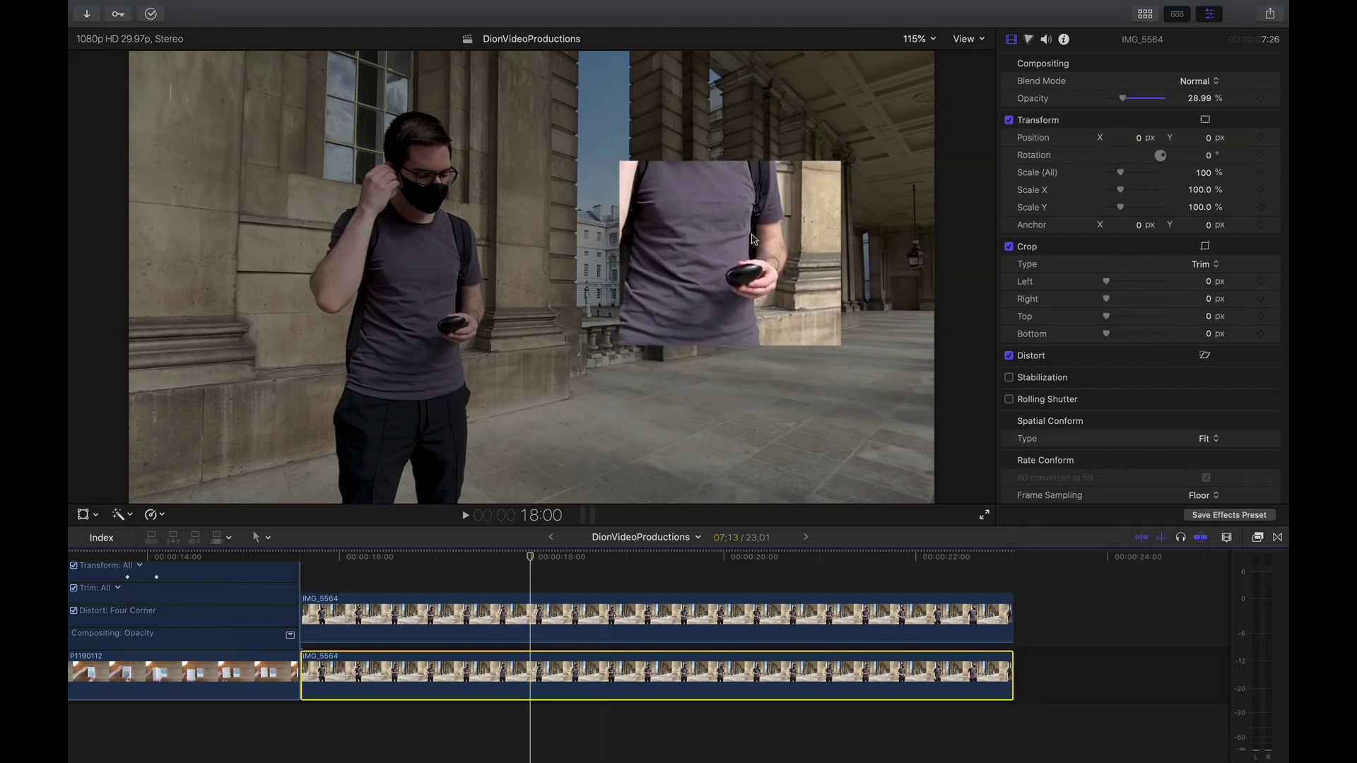
drag(1152, 99, 1193, 98)
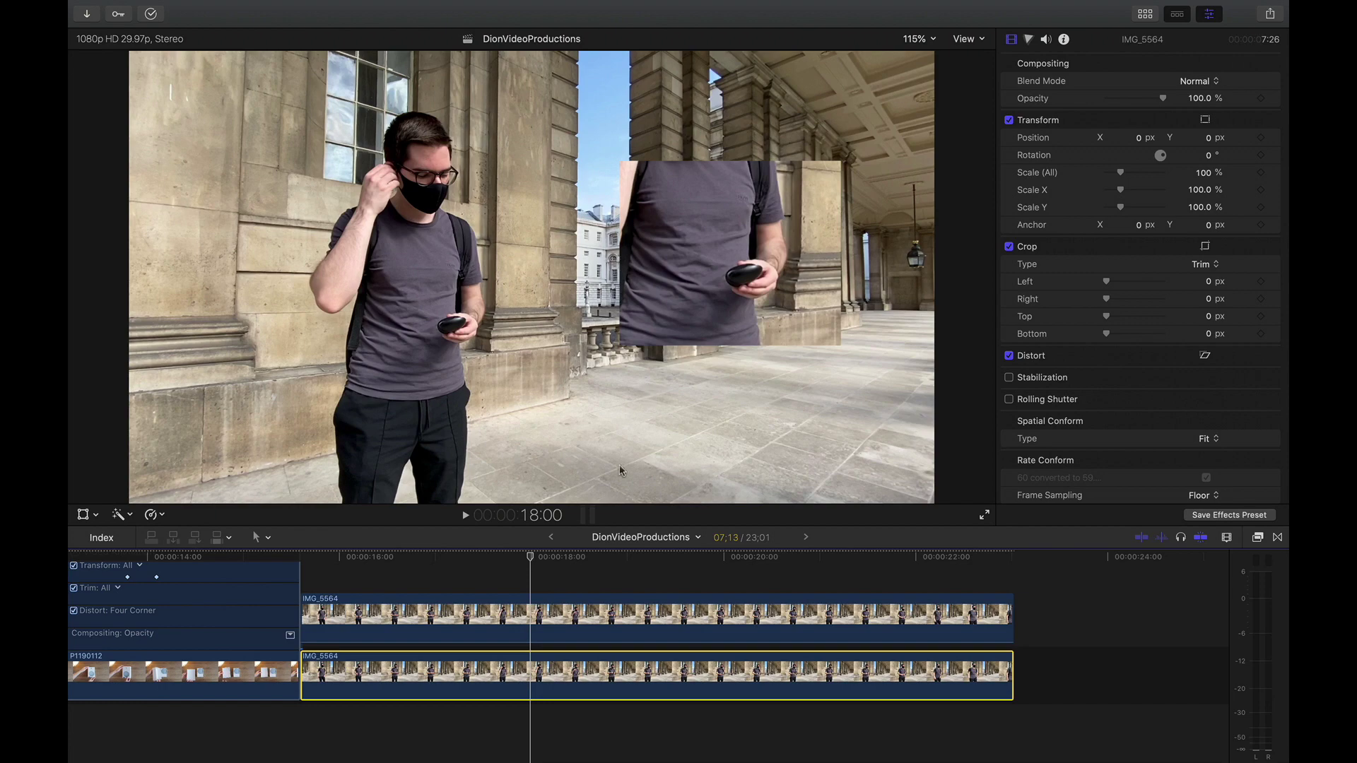
click(305, 571)
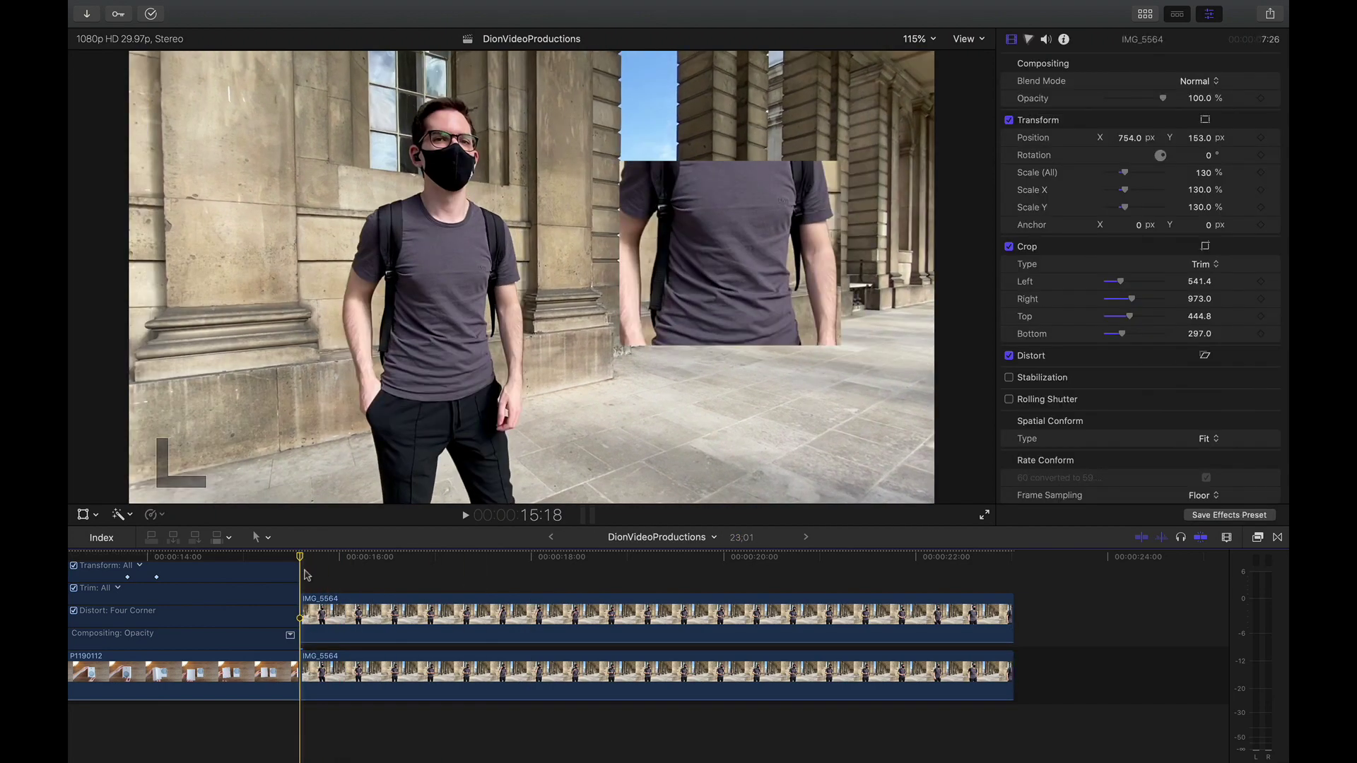
key(space)
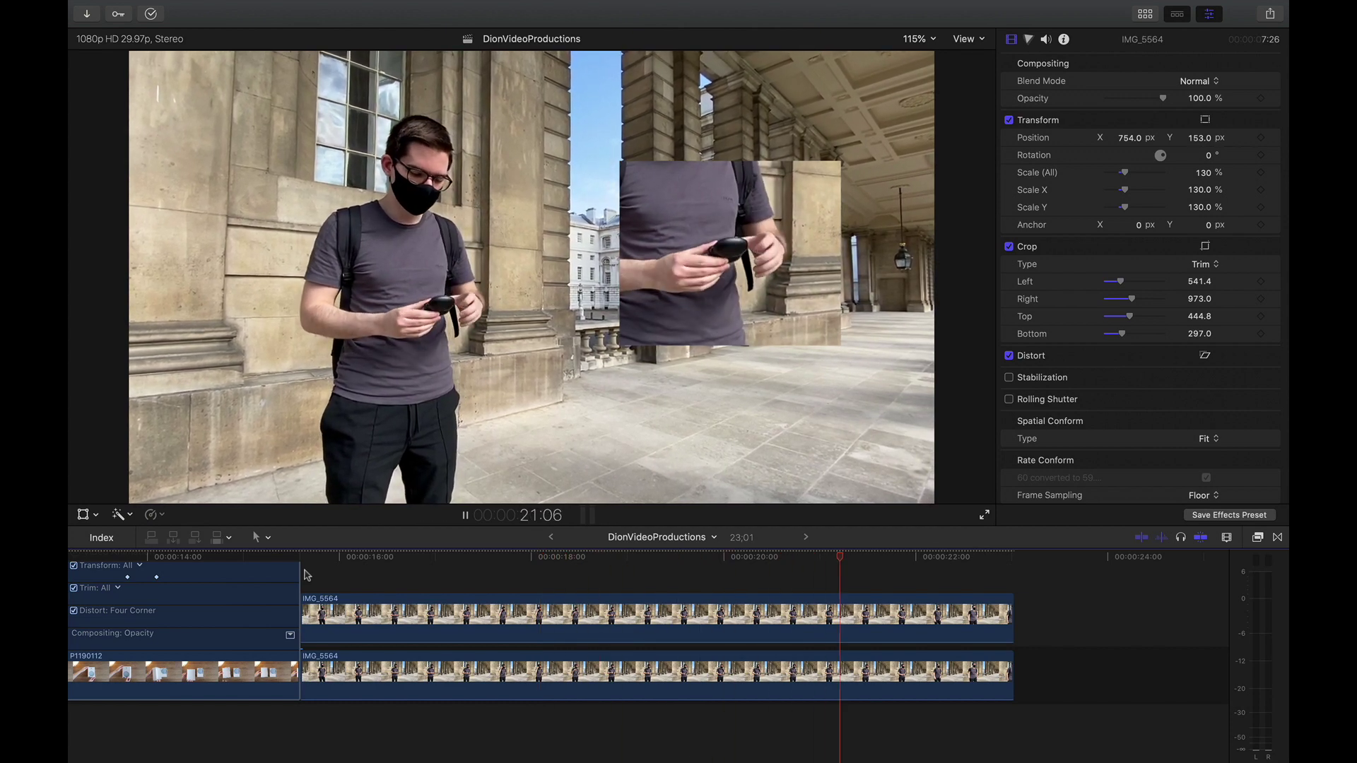
key(space)
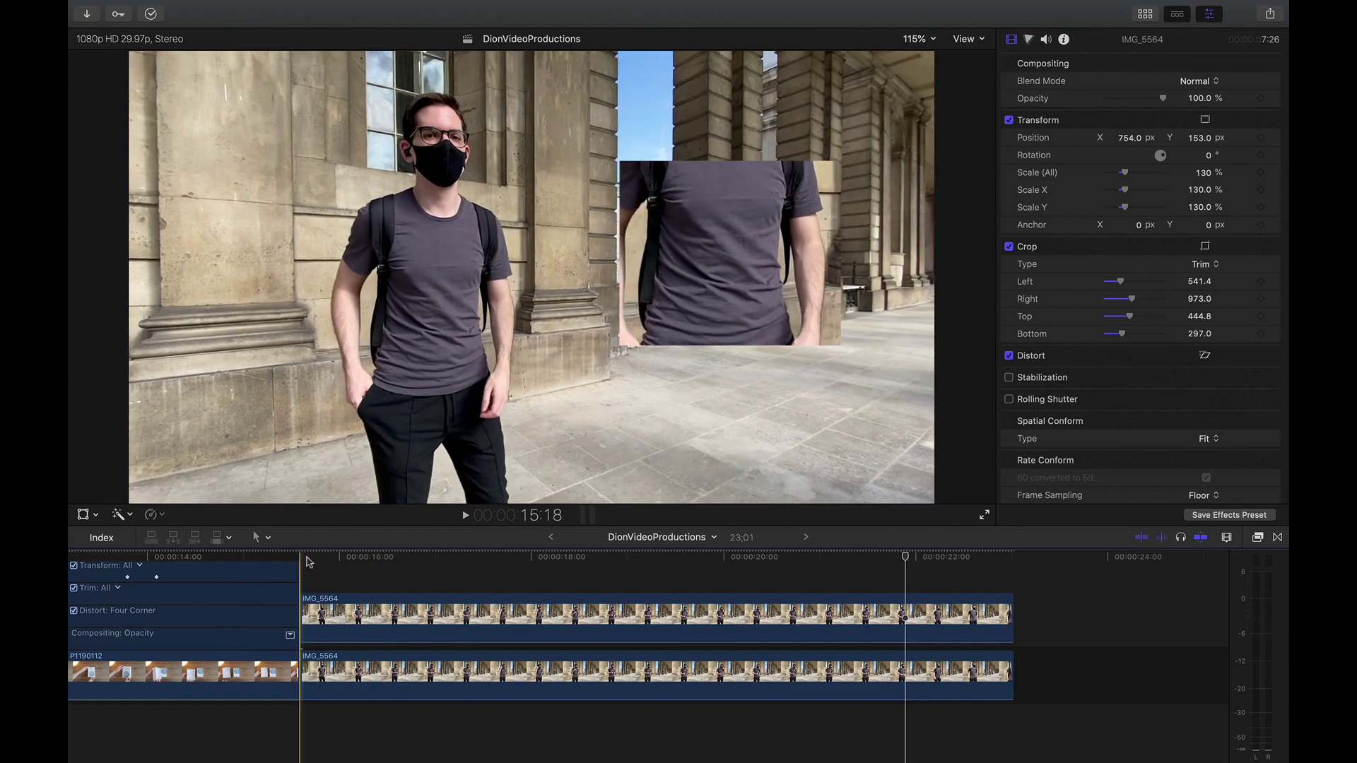
key(l)
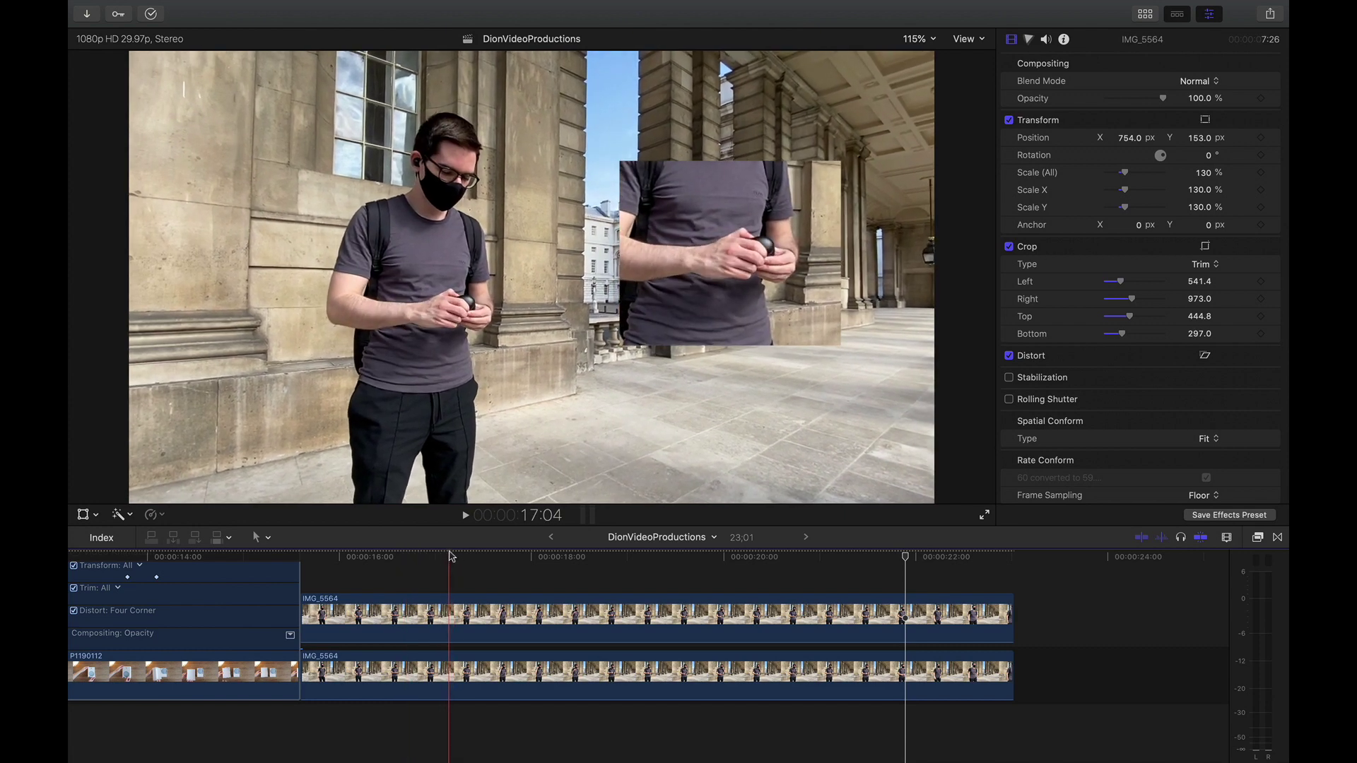
Cut the upper IMG_5564 clip at 17:05 and delete the part before the cut
click(452, 557)
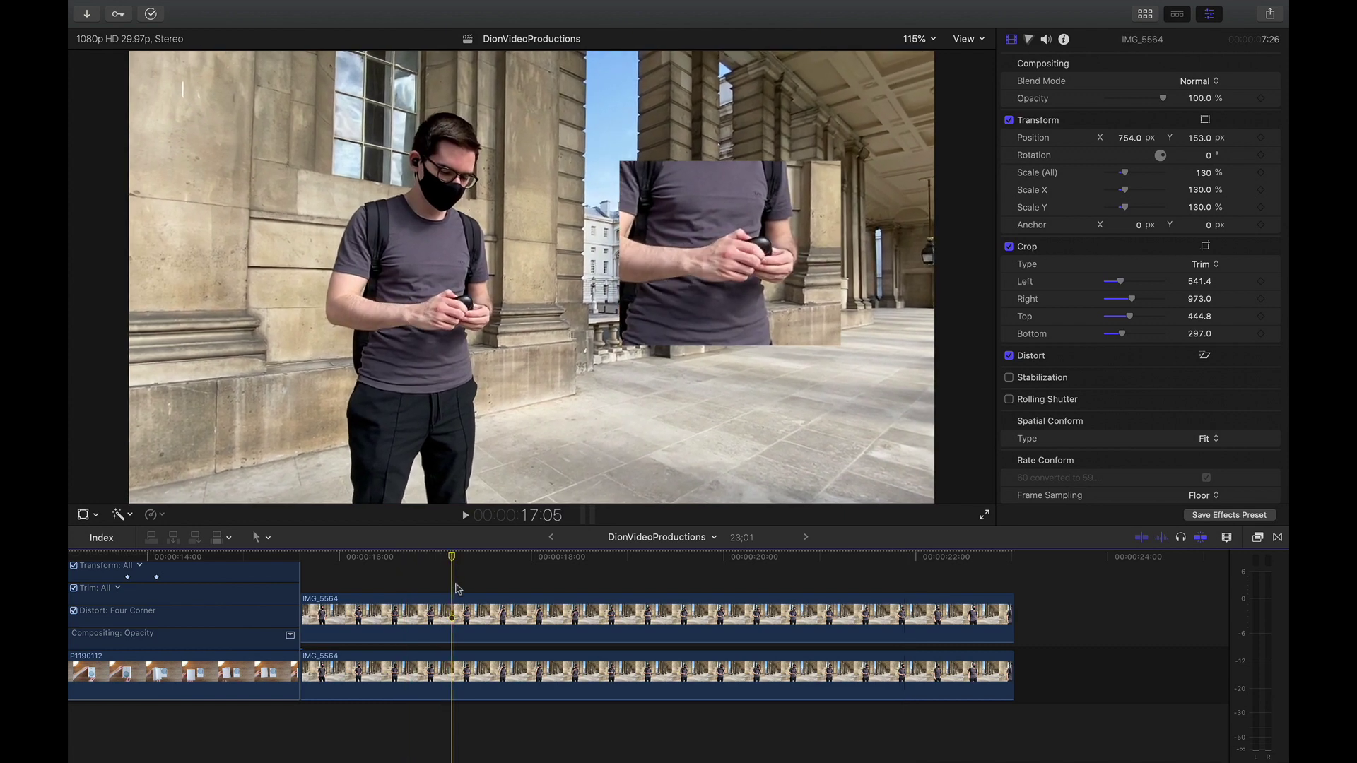
key(r)
click(456, 609)
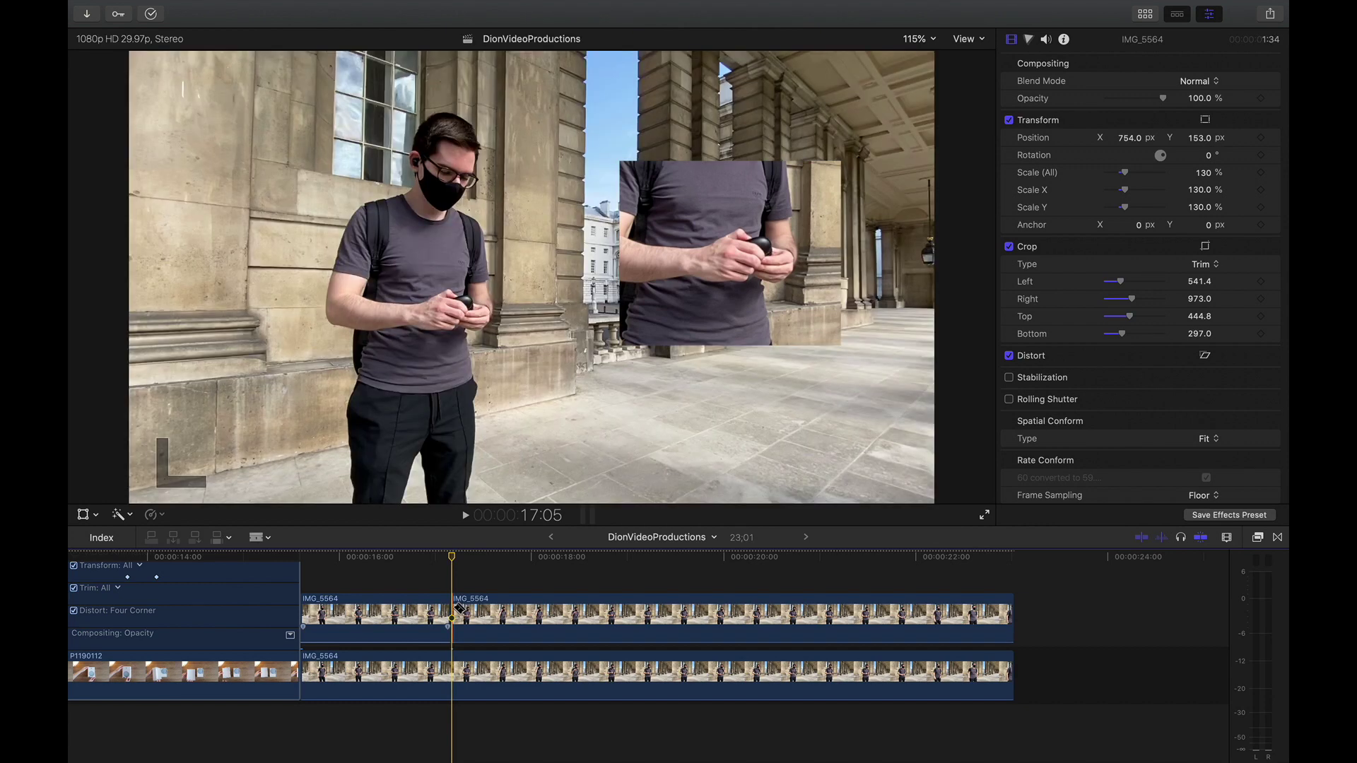
key(a)
click(409, 610)
key(Delete)
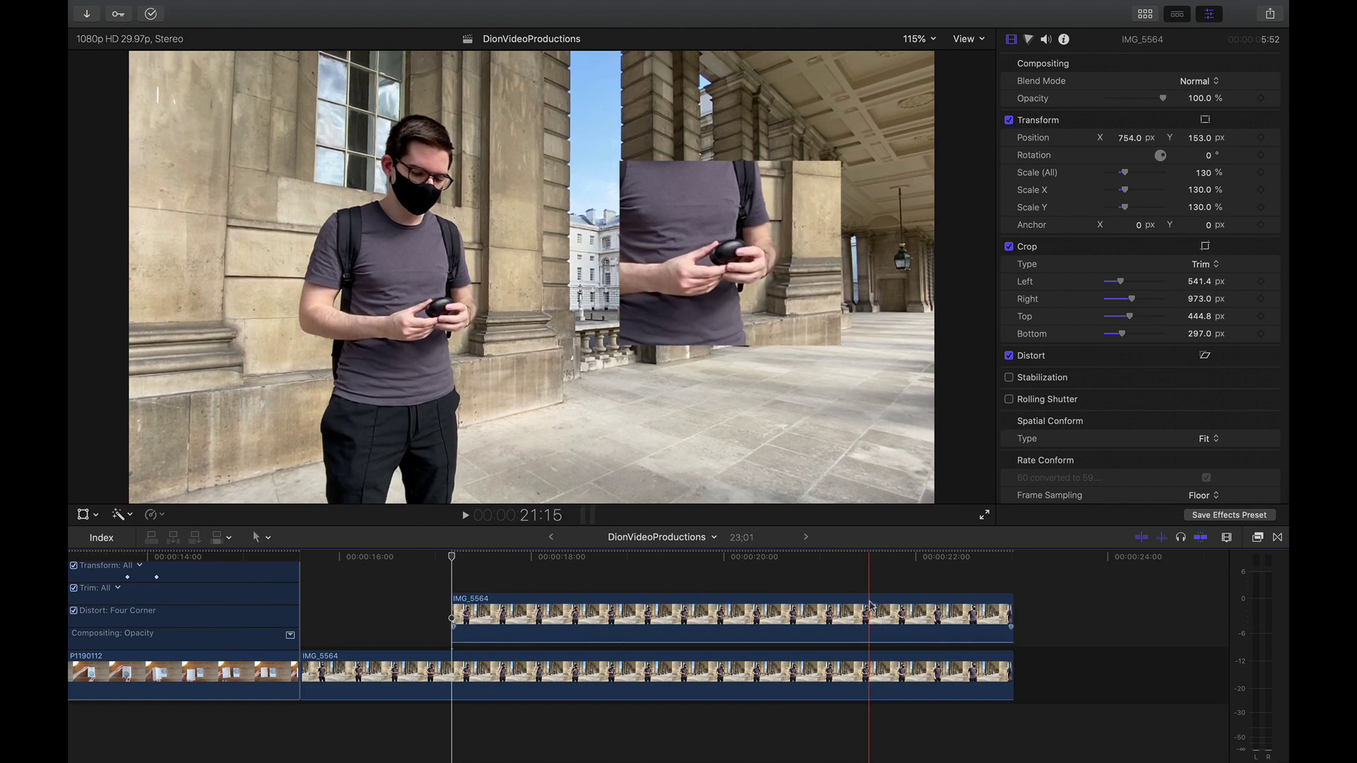
Trim the end of the upper IMG_5564 clip to 21:15 and play back the shortened picture-in-picture
key(alt+bracketright)
click(330, 583)
key(space)
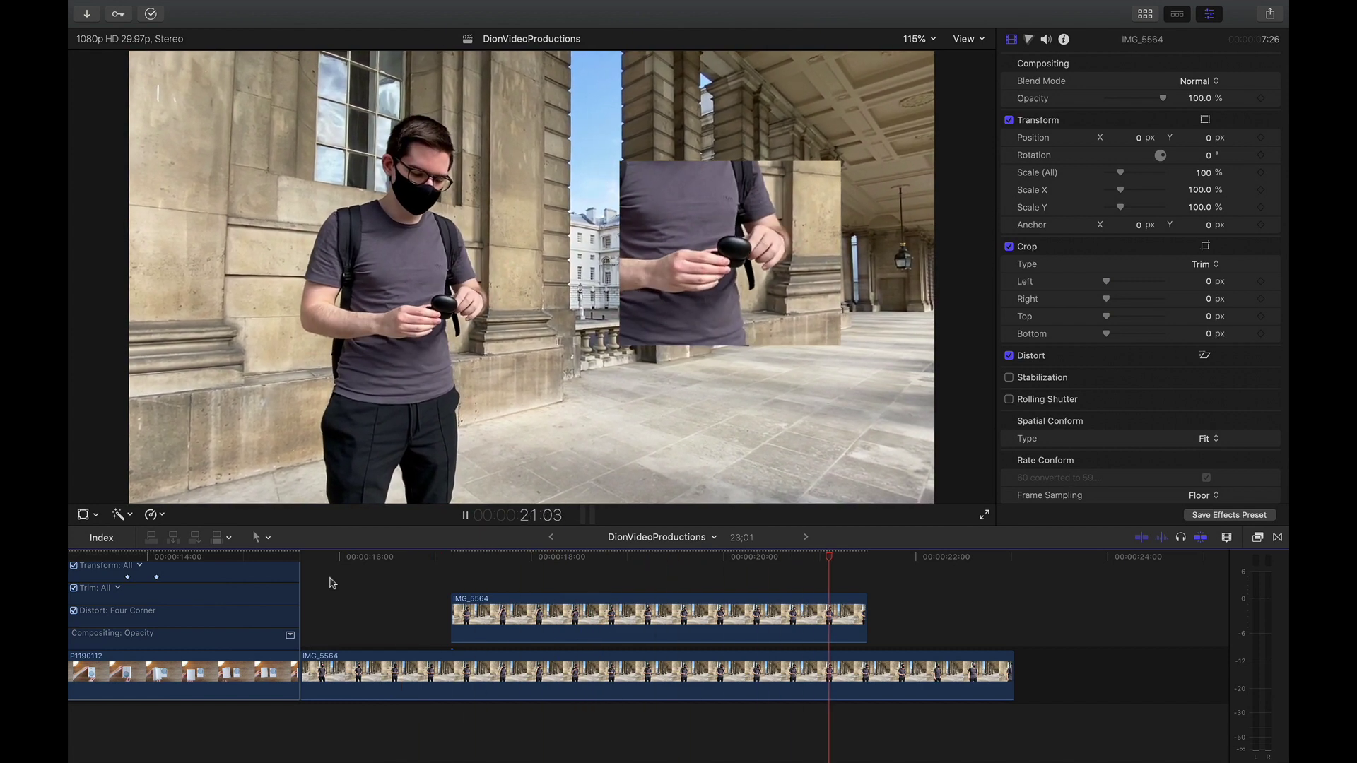
key(space)
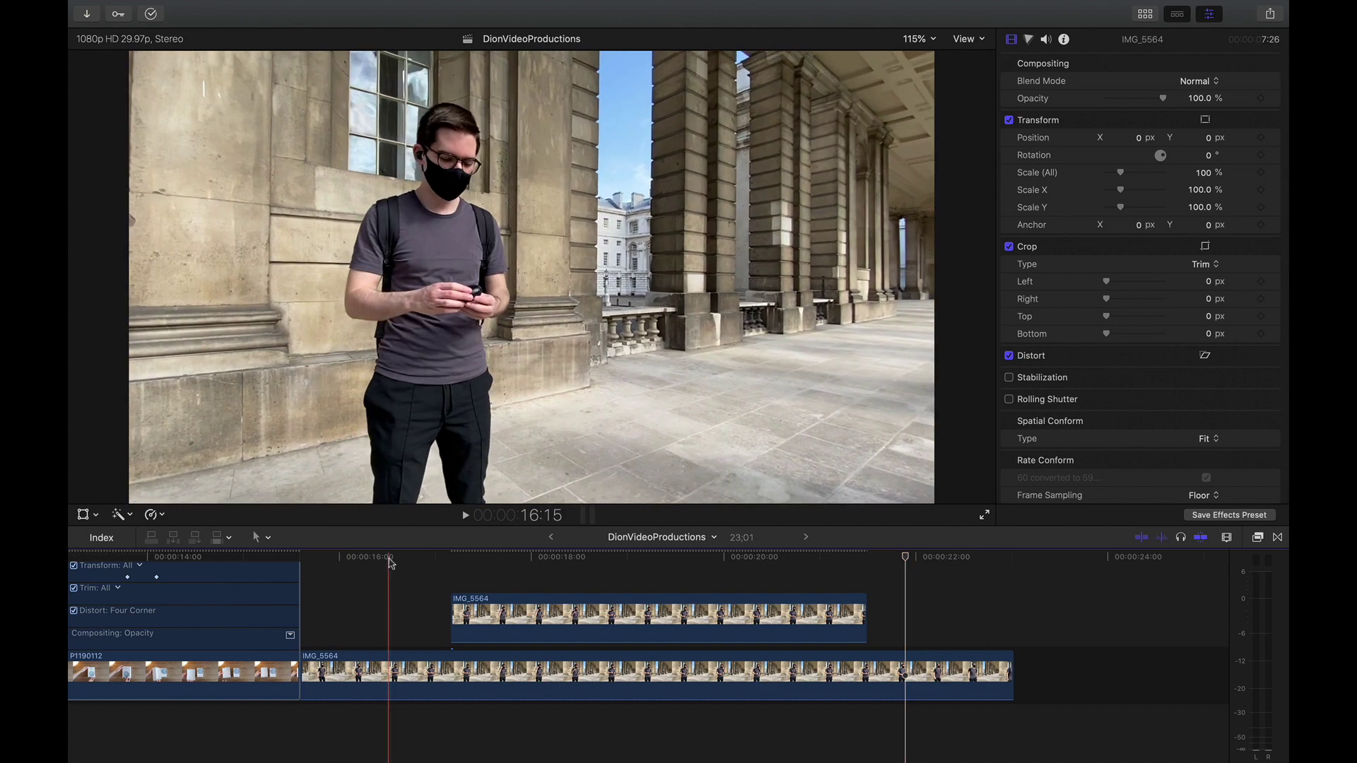
Add a Cross Dissolve transition to both ends of the upper IMG_5564 clip
click(389, 559)
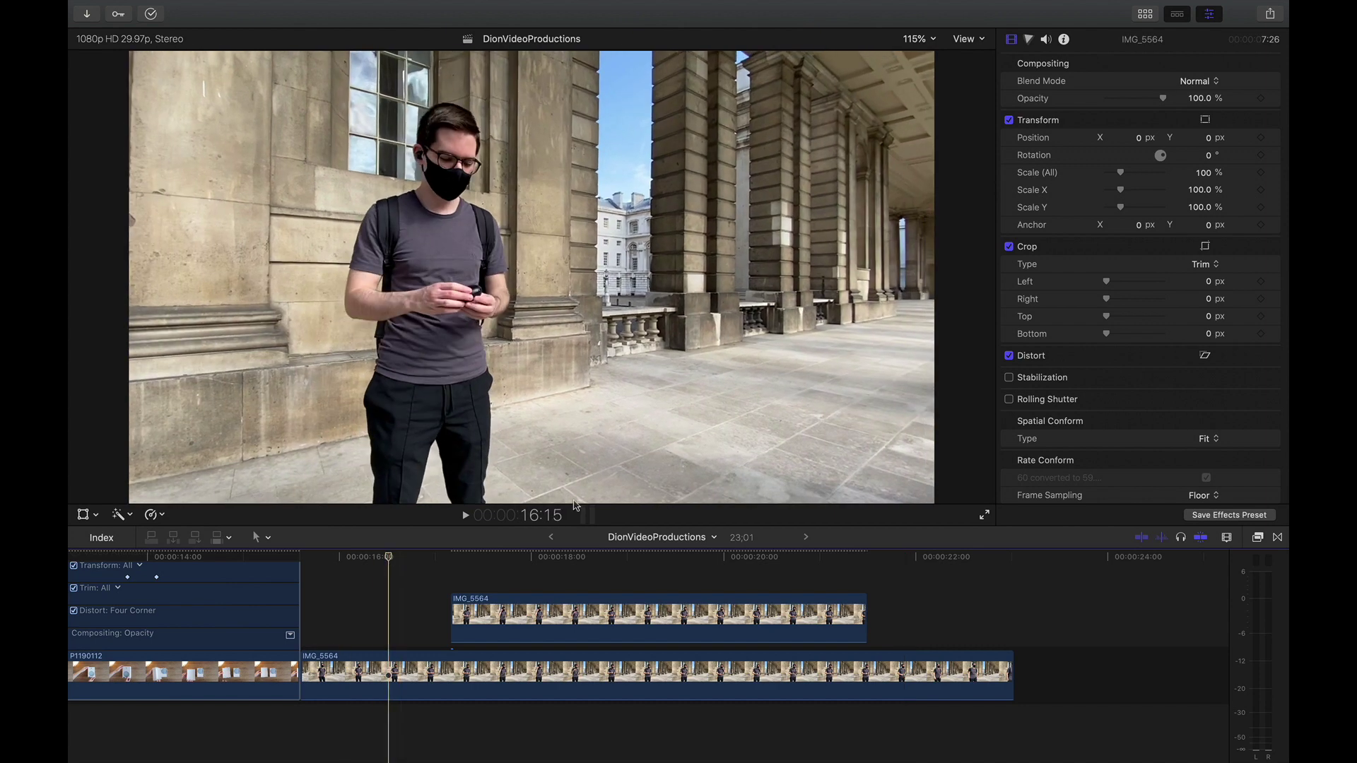
click(1278, 537)
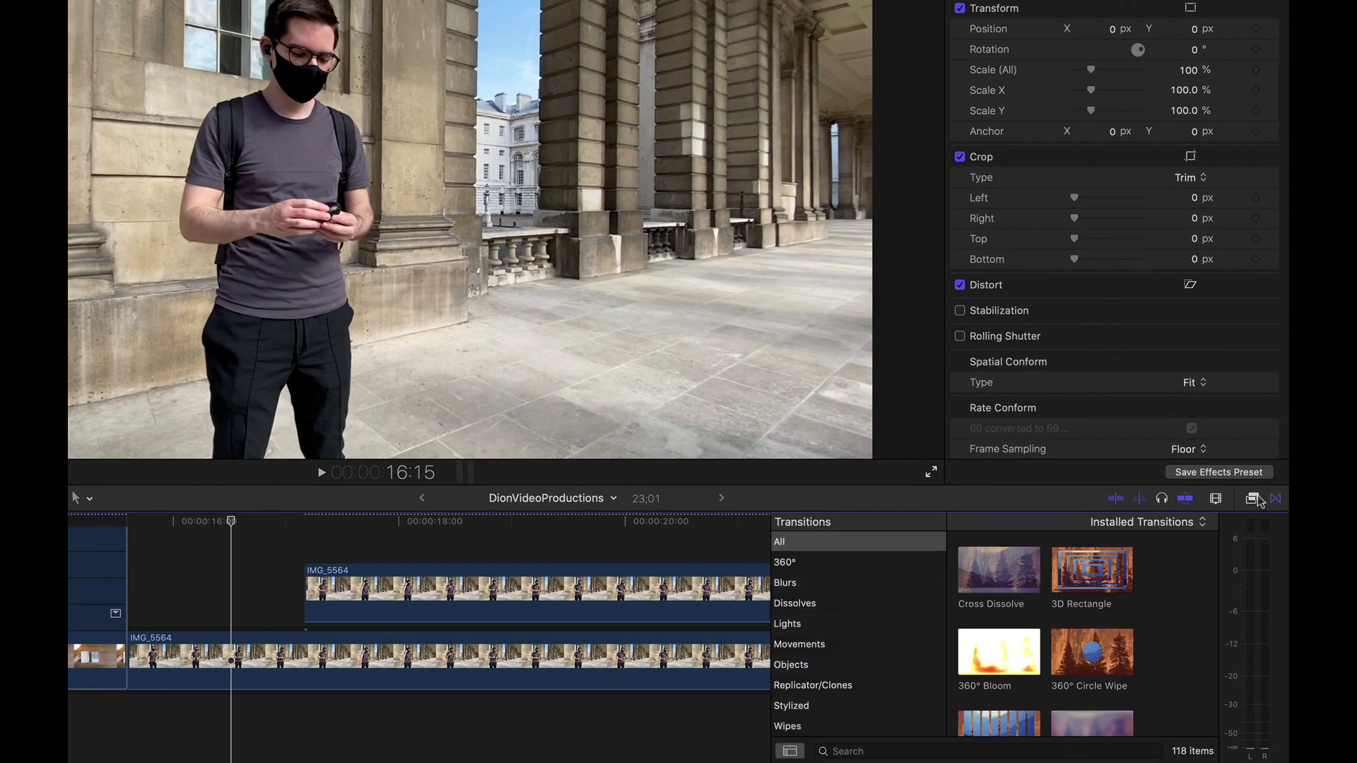
drag(996, 571, 323, 592)
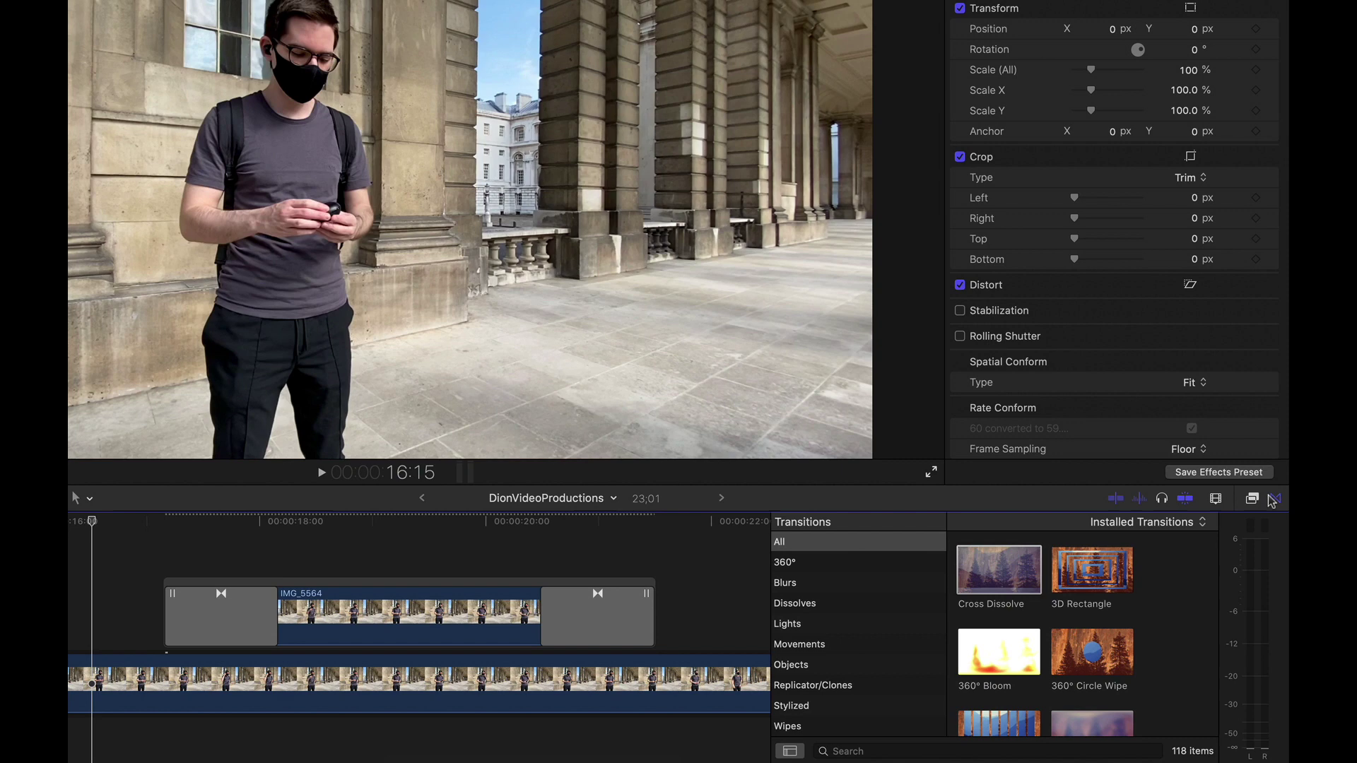
click(1275, 500)
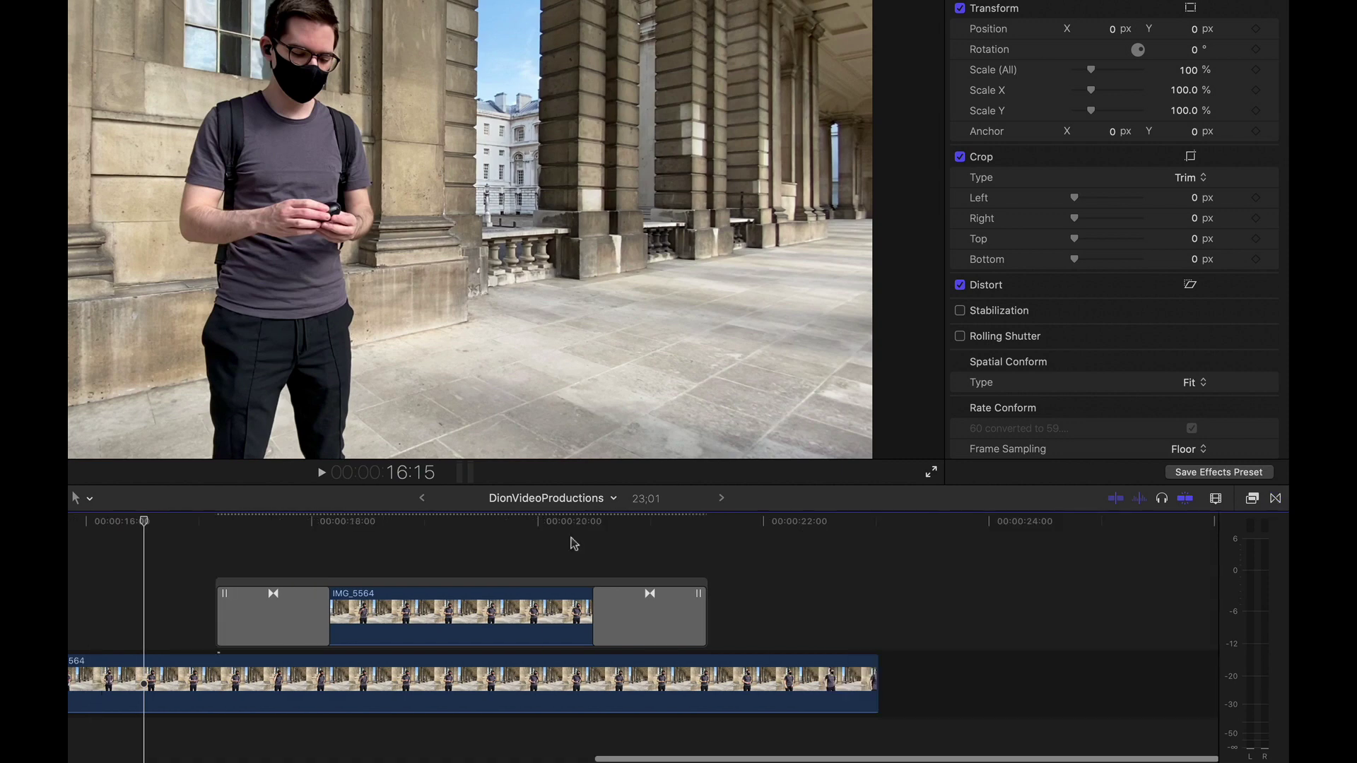
Shorten both Cross Dissolve transitions on the upper clip to about 6 frames each and play back the fades
drag(327, 614, 229, 616)
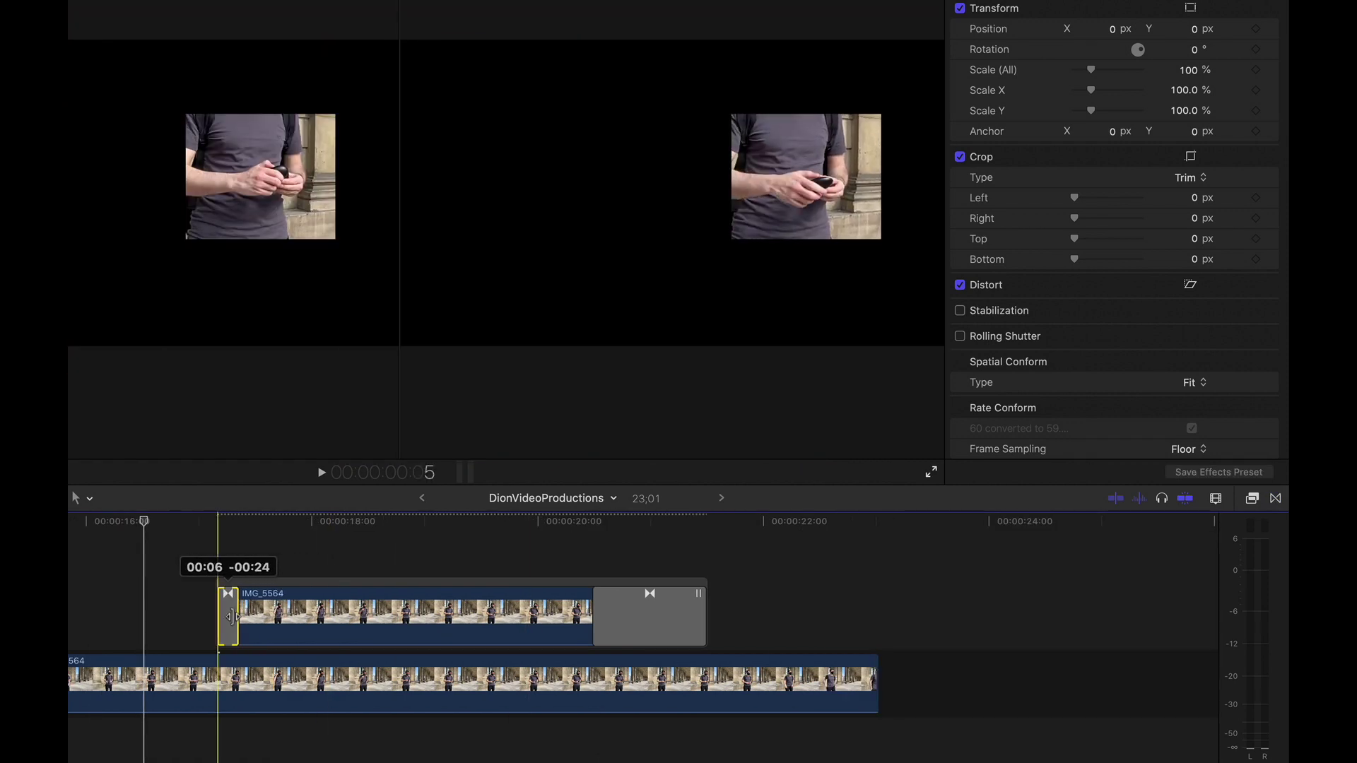
drag(594, 612, 693, 609)
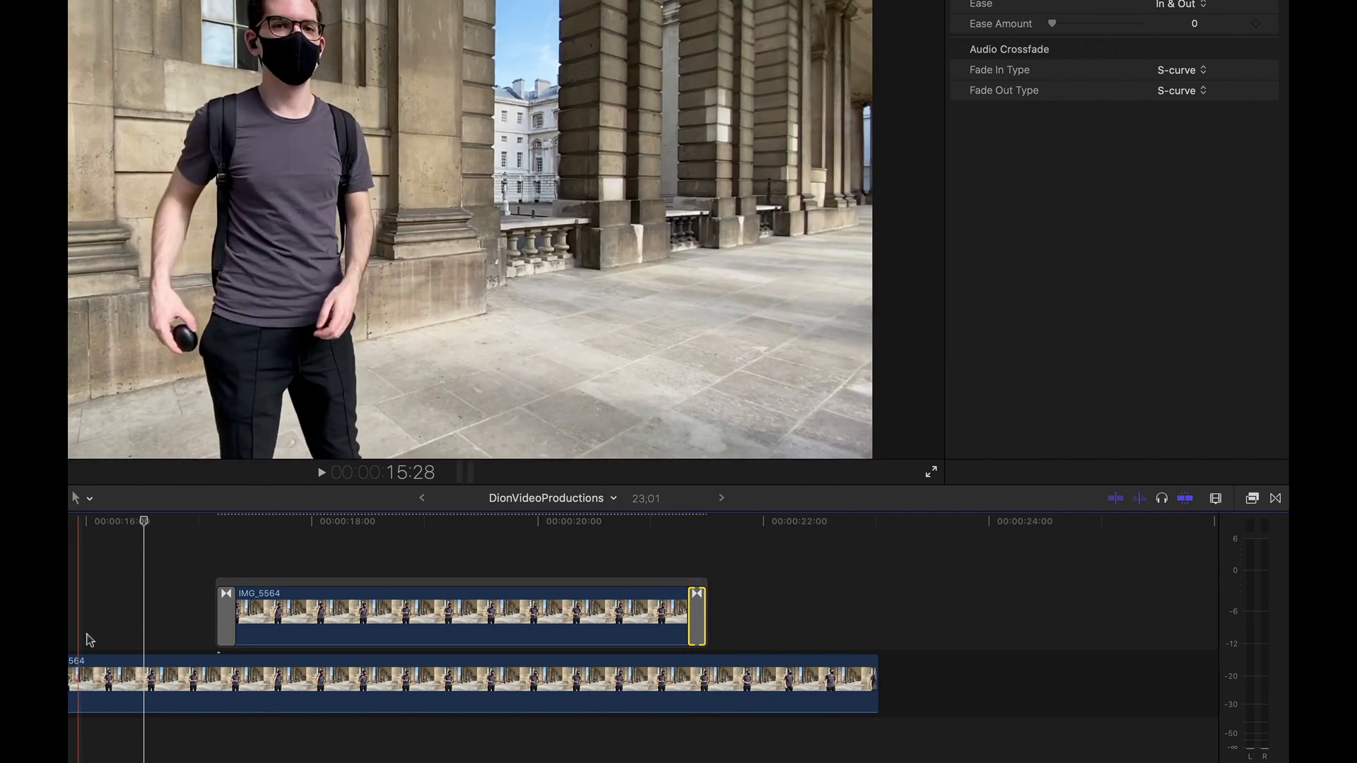
click(104, 613)
key(space)
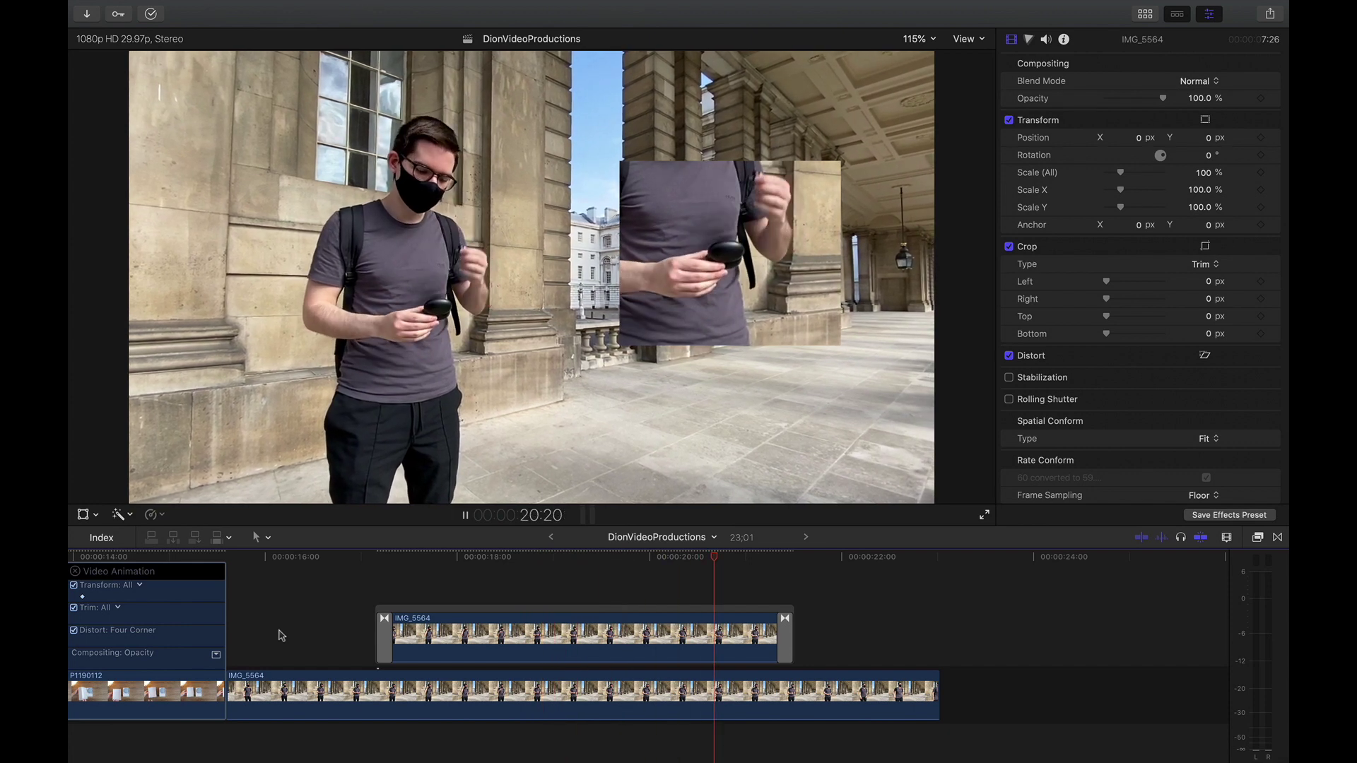
key(space)
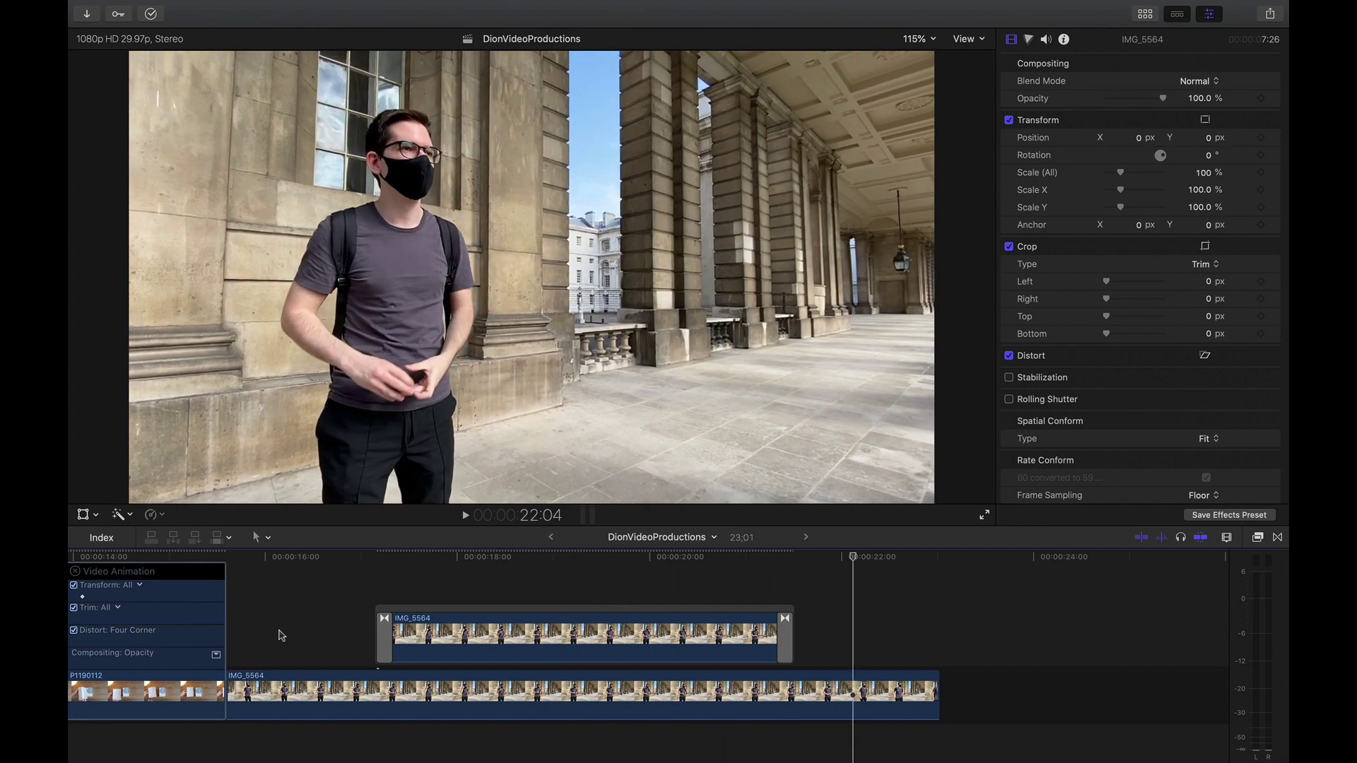